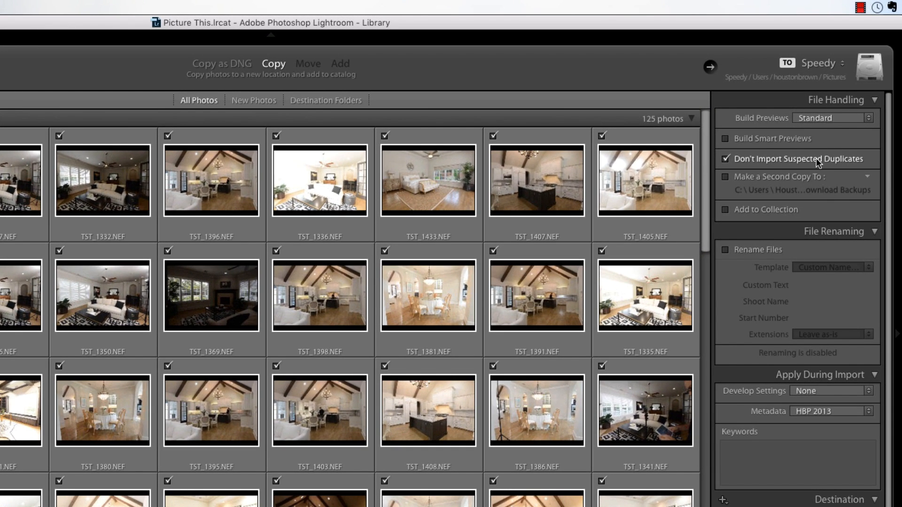
Step: Enter the property's street address and the client's full name as comma-separated keywords to apply during import
scroll(816, 158, down, 1)
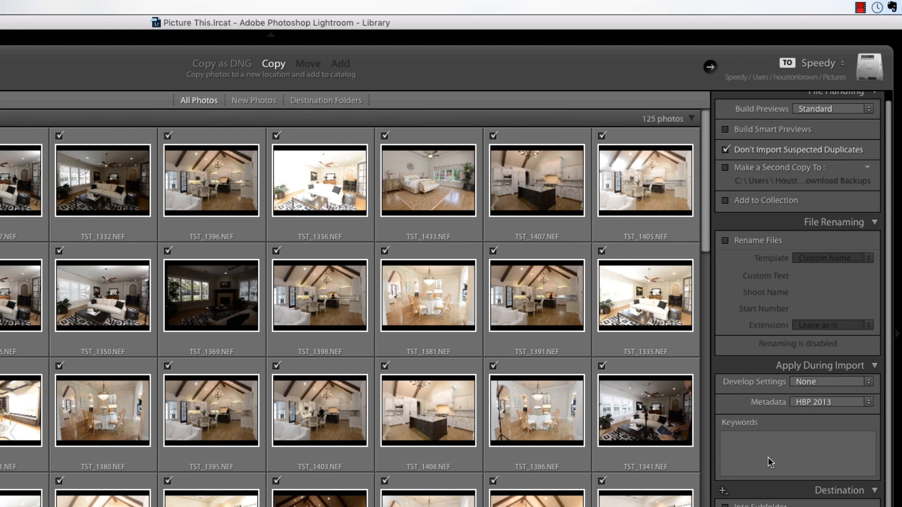
scroll(769, 458, down, 1)
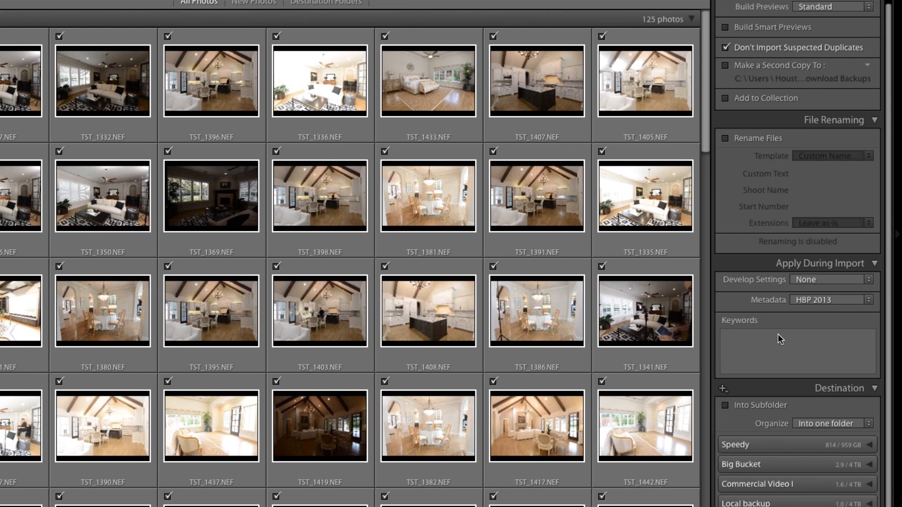
click(779, 435)
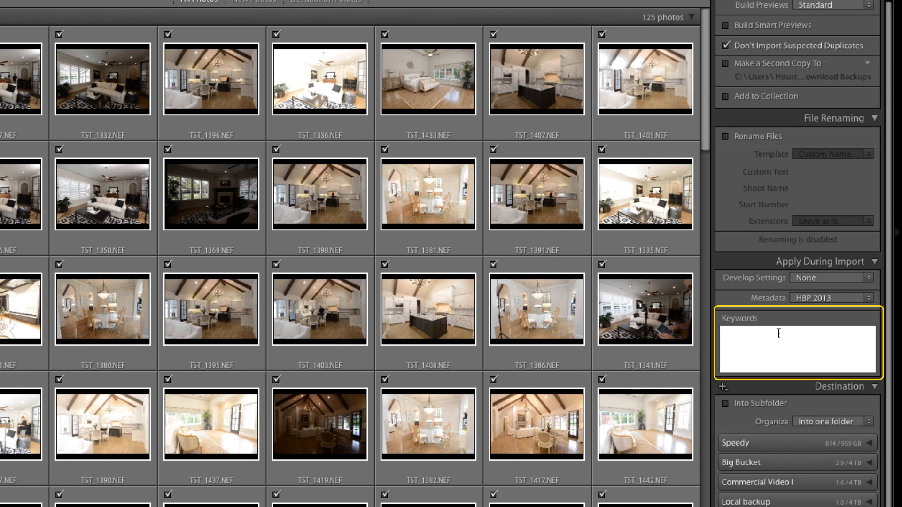
text(1234 Som)
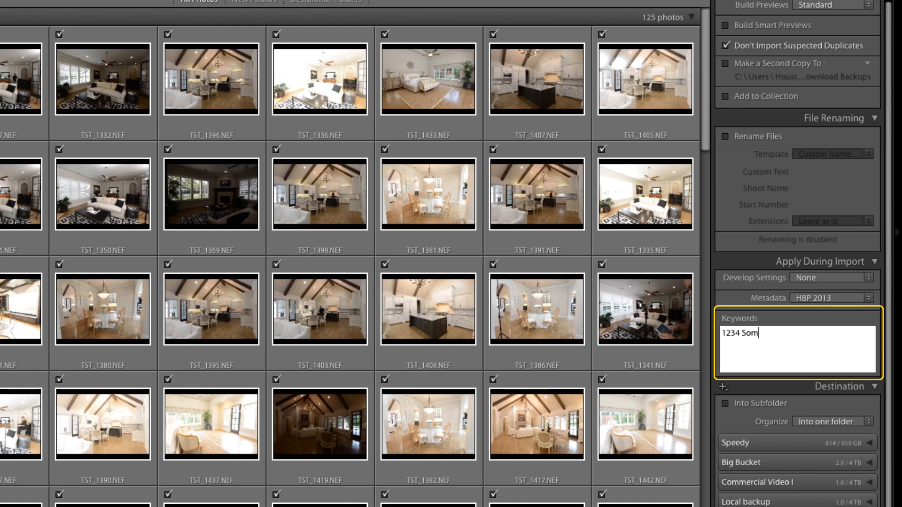
text(ewhere st.)
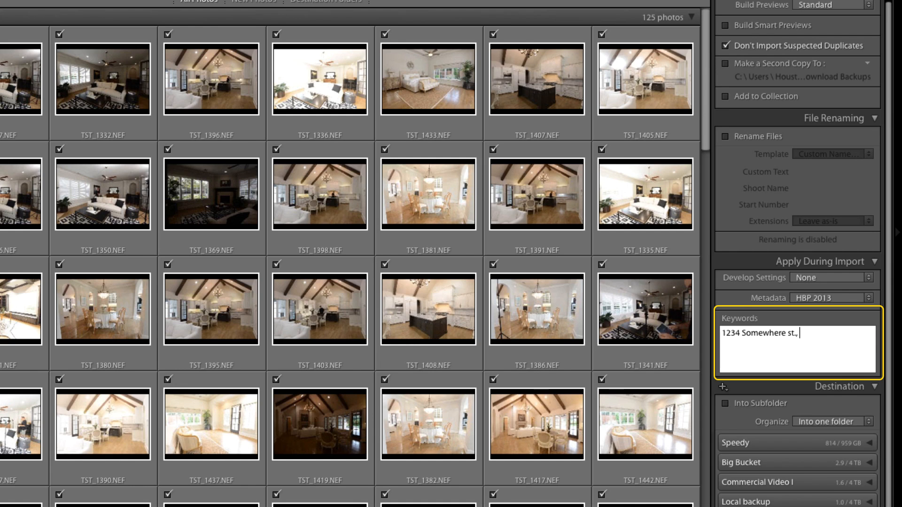
text(John Doe)
Step: Set the import destination to the !Awaiting Review folder inside Photography on the Photography External drive
scroll(748, 395, down, 3)
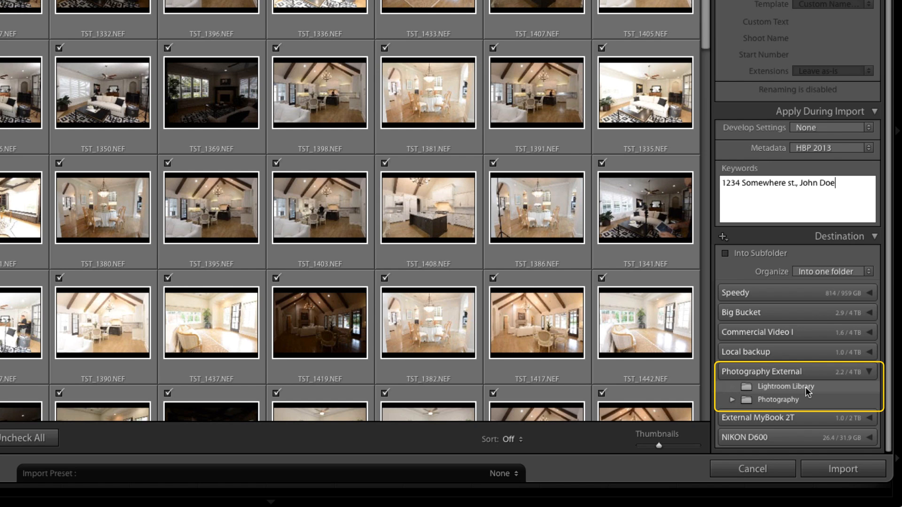
click(732, 400)
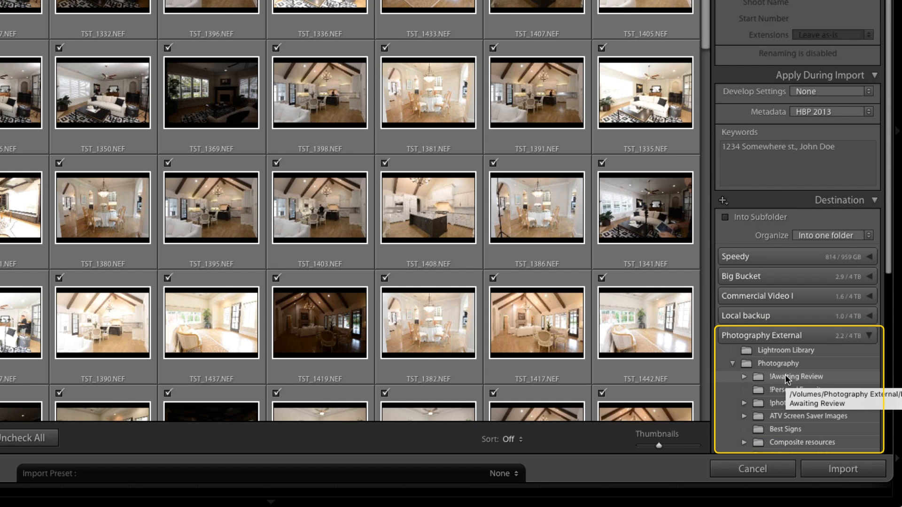
click(744, 376)
scroll(744, 378, down, 1)
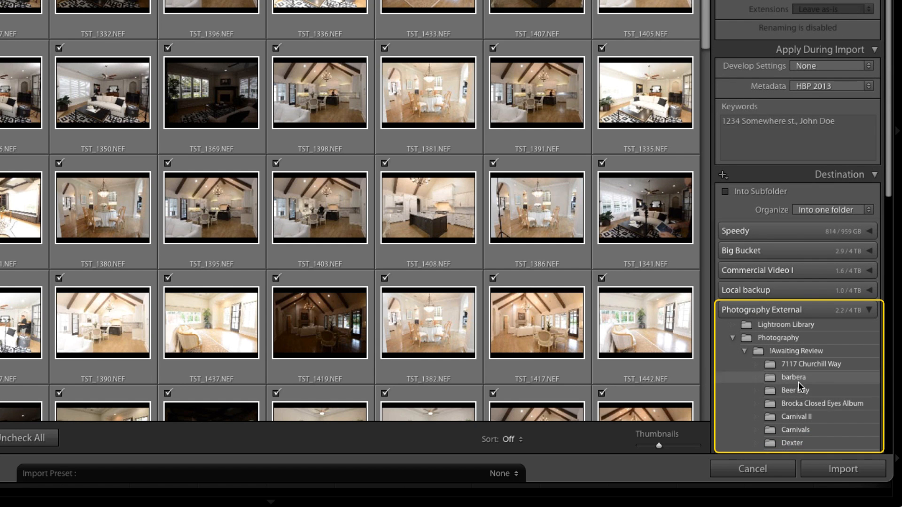
click(790, 351)
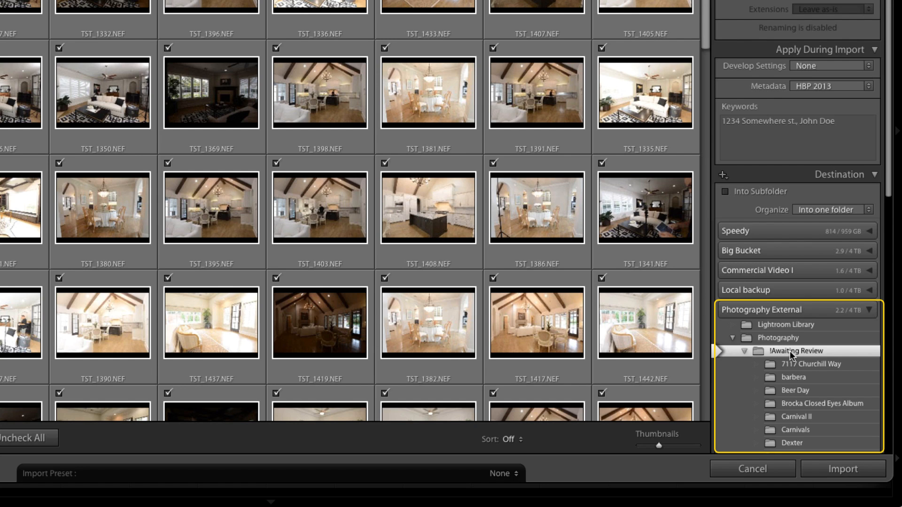
Step: Send the photos into a new subfolder named with the hyphenated street number and name, and start the import
click(754, 192)
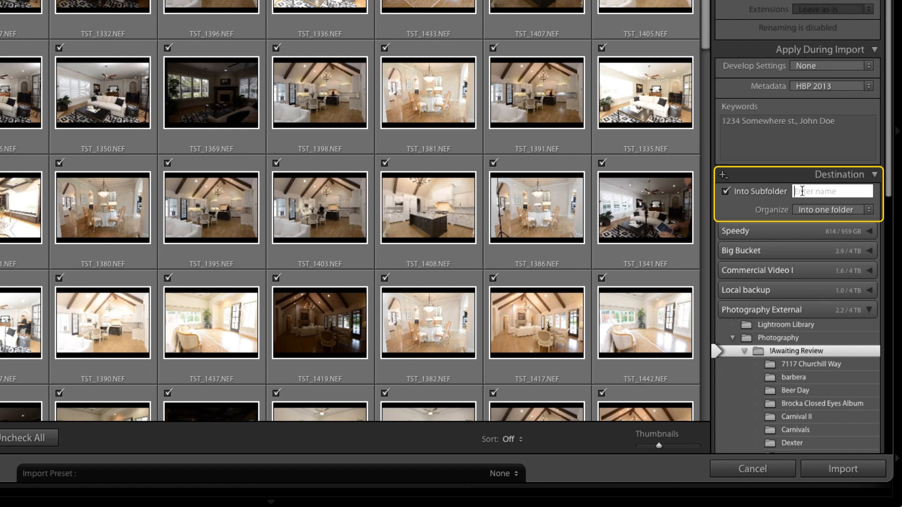
text(1234-)
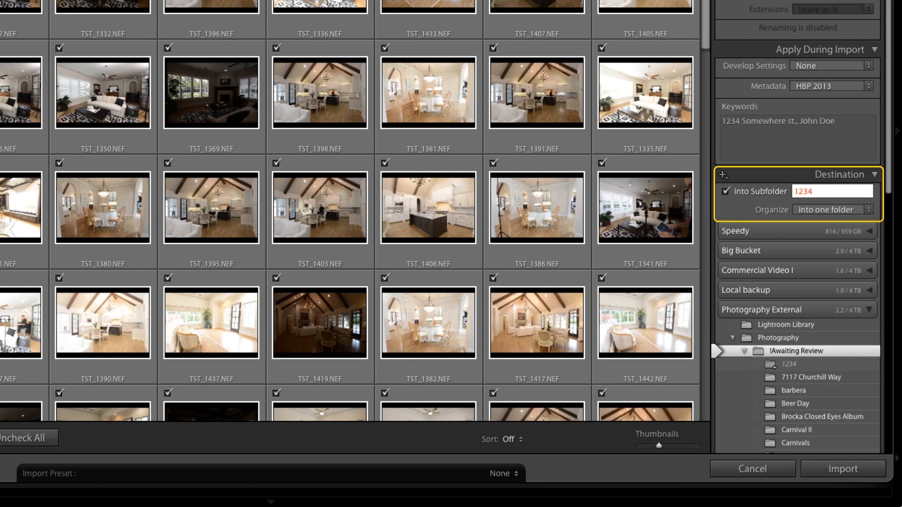
key(BackSpace)
text(-Somewhere)
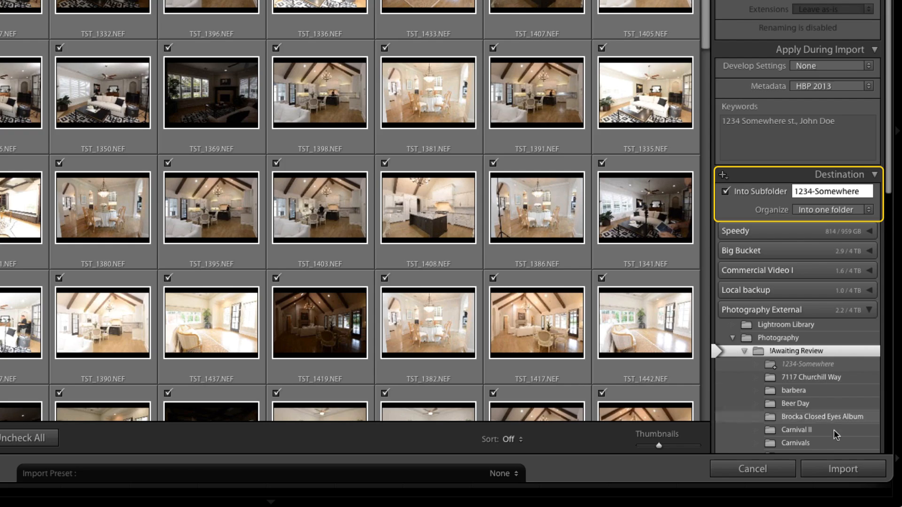
click(835, 469)
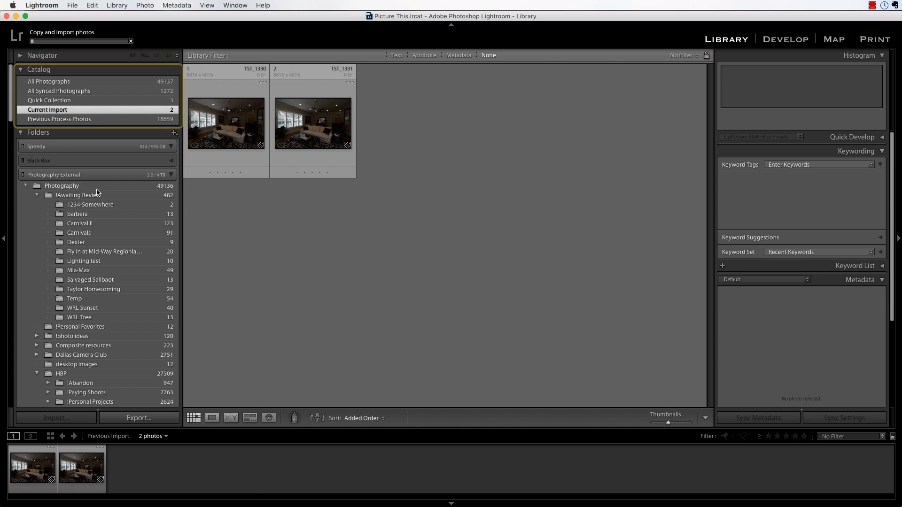
Step: Open the newly imported folder and review the first photo's keywords, Quick Develop options and metadata
click(85, 207)
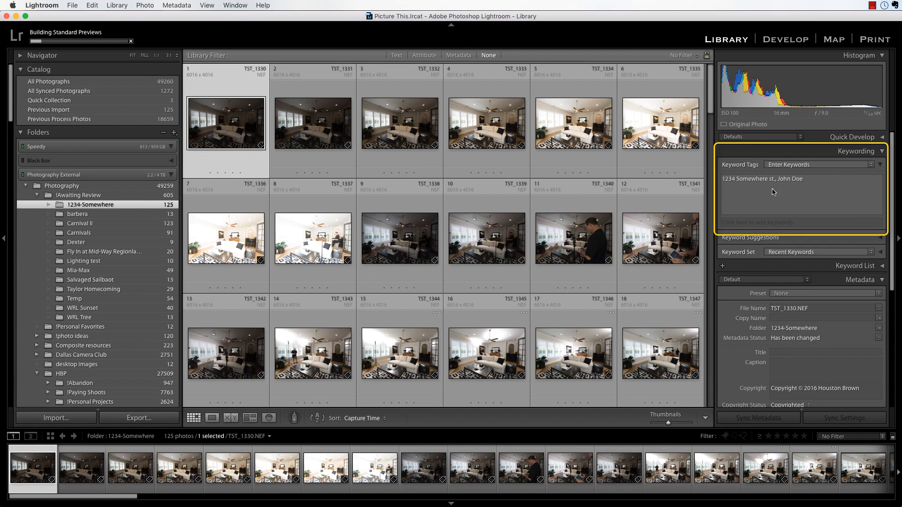
scroll(781, 202, down, 5)
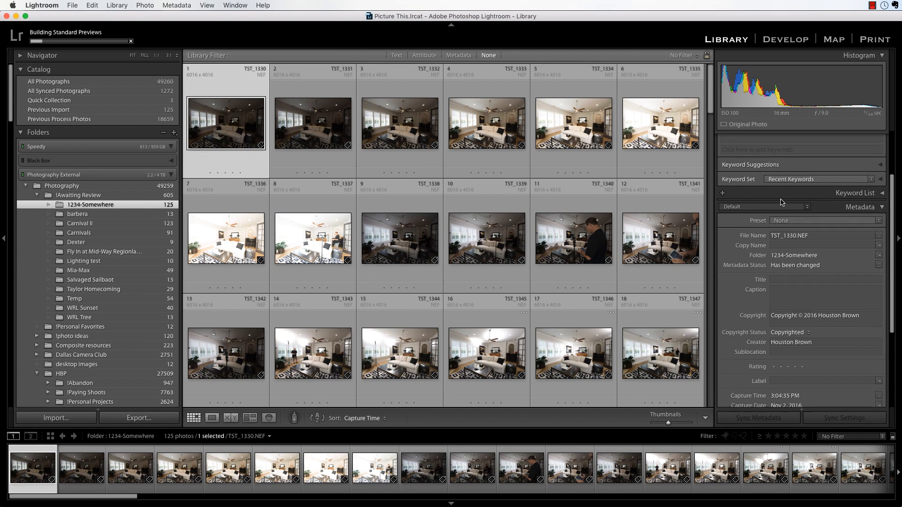
scroll(781, 202, down, 2)
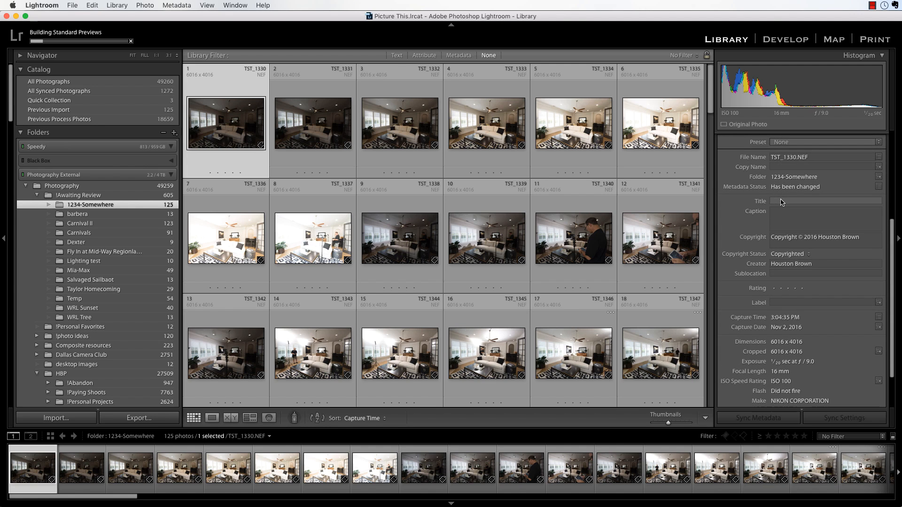
scroll(781, 202, up, 2)
scroll(781, 202, up, 3)
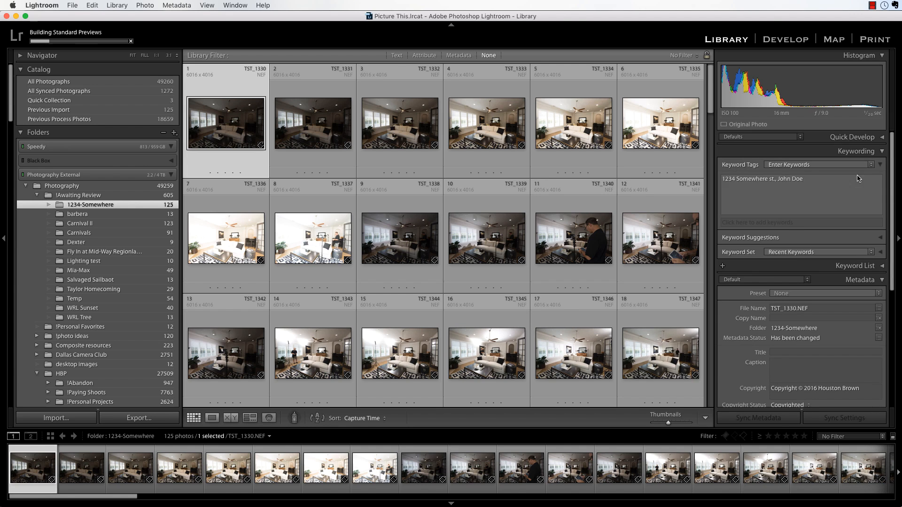
click(883, 139)
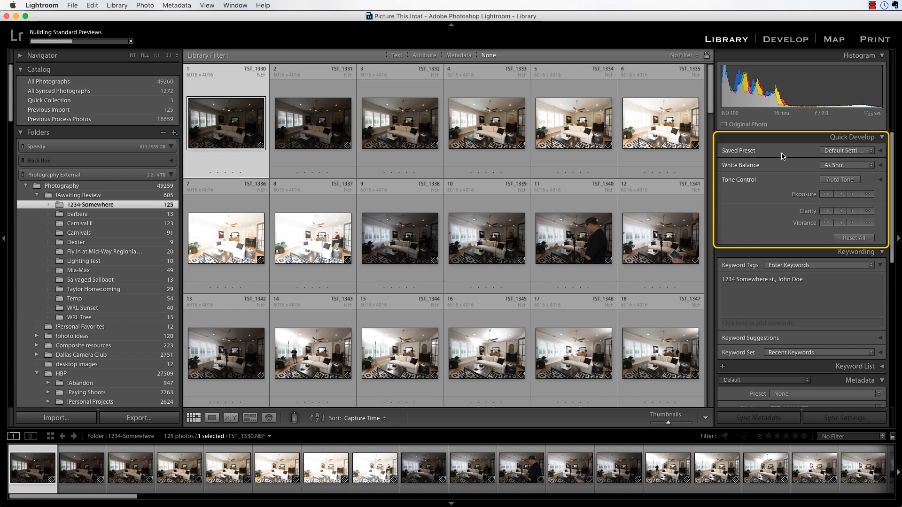
click(882, 137)
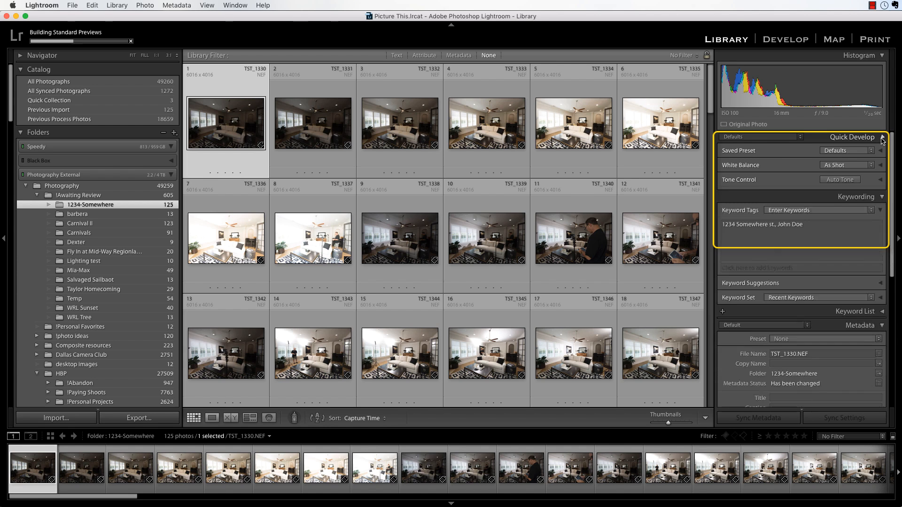
scroll(835, 195, down, 5)
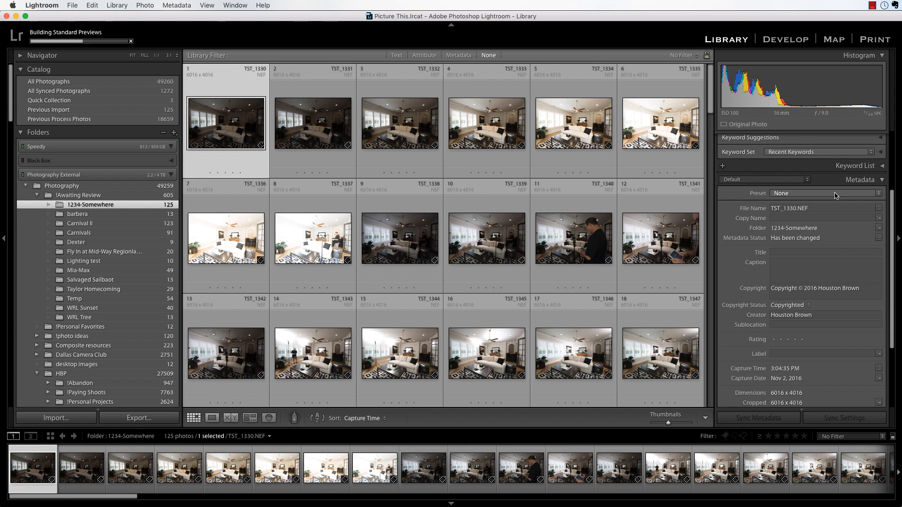
scroll(815, 277, down, 5)
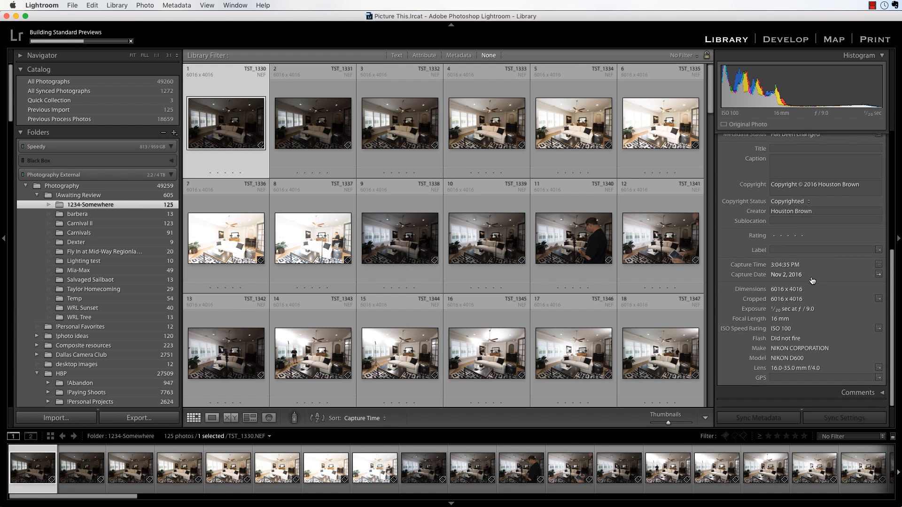
scroll(815, 282, up, 10)
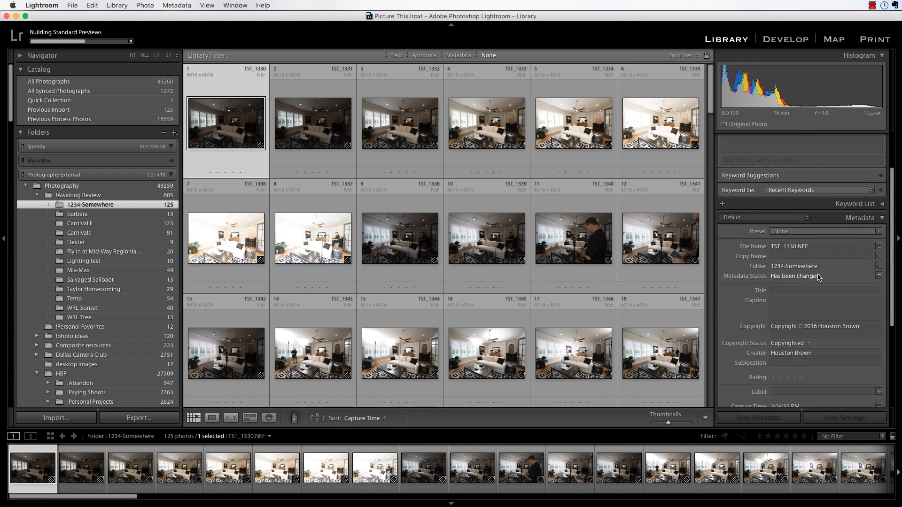
scroll(819, 277, down, 1)
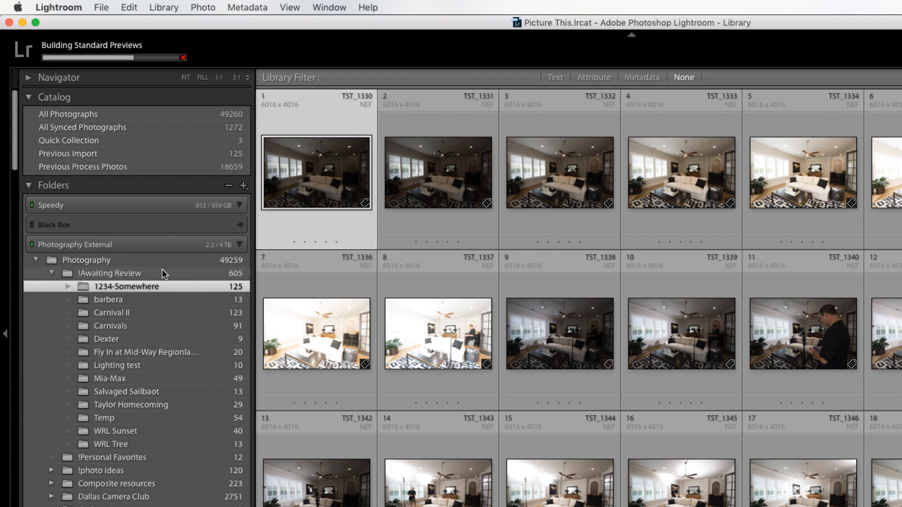
Step: Remove the newly imported street-address folder under !Awaiting Review from the catalog
right_click(119, 284)
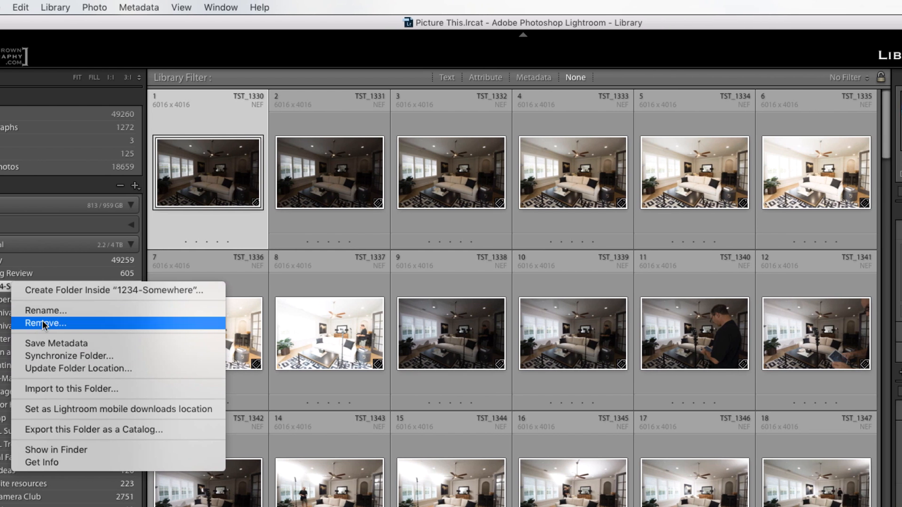
click(151, 324)
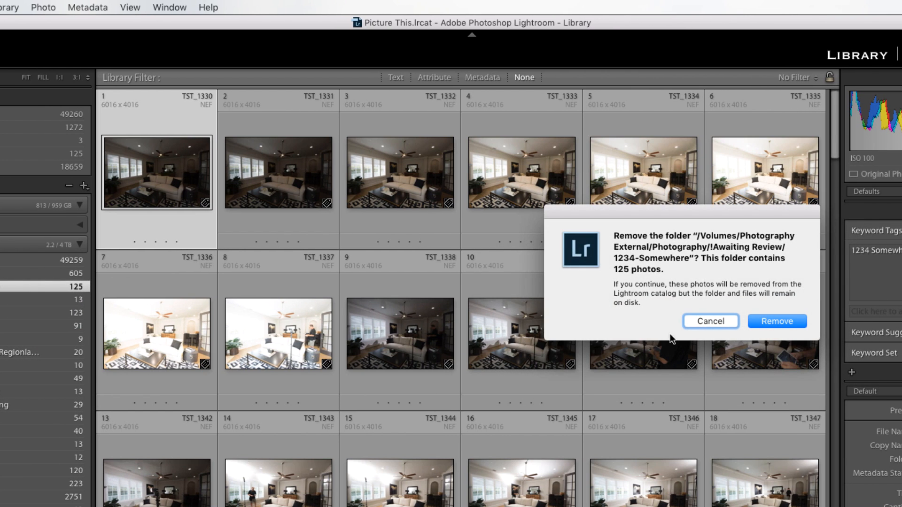
click(778, 323)
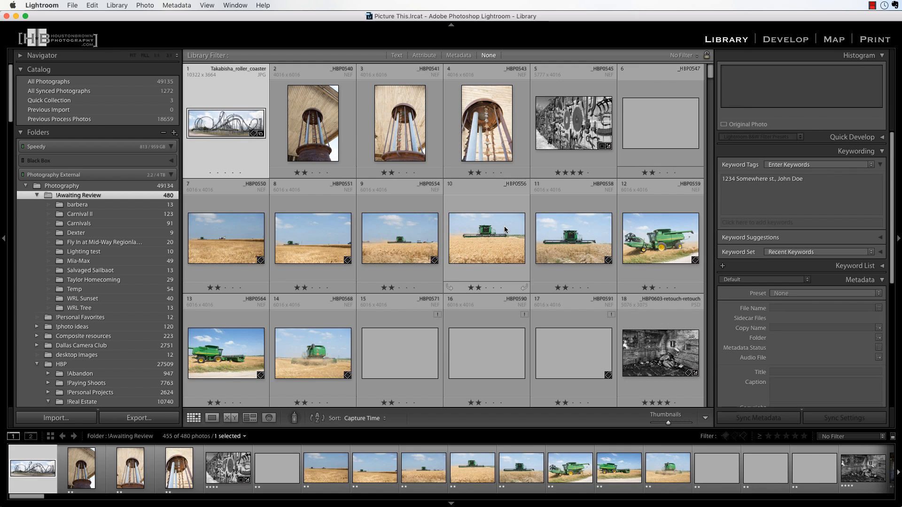
Step: Switch to Finder and browse the NEF files in the NIKON D600 card's DCIM/113ND600 folder
key(super+Tab)
key(super+Tab)
key(super+Tab)
key(super+Tab)
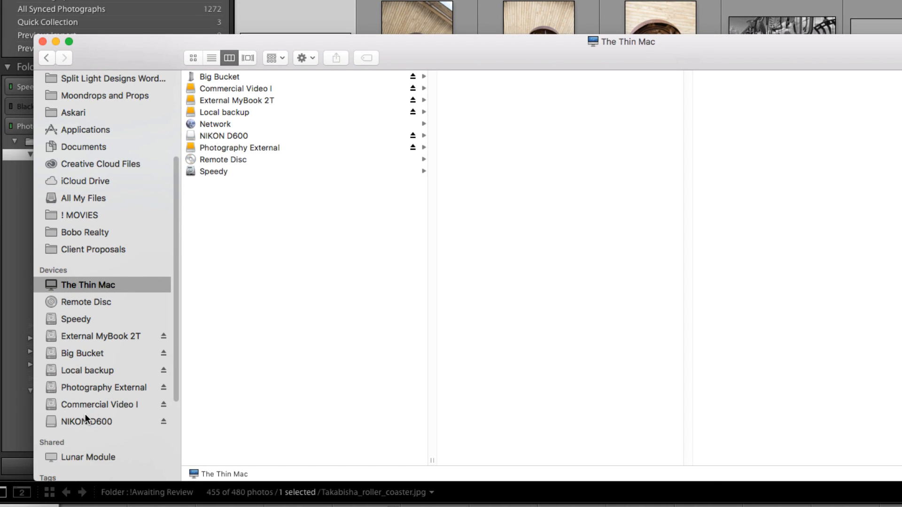
click(76, 421)
key(Right)
key(Right)
key(Right)
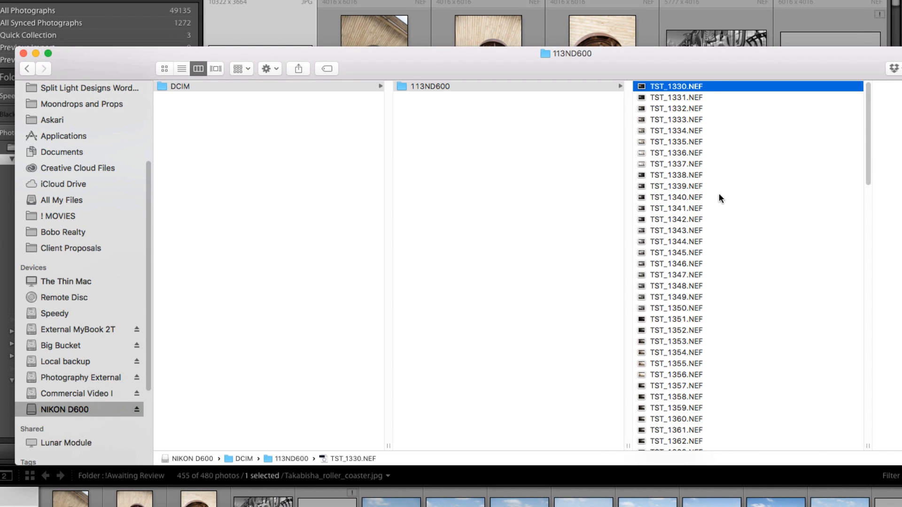
scroll(719, 195, down, 15)
scroll(650, 163, up, 15)
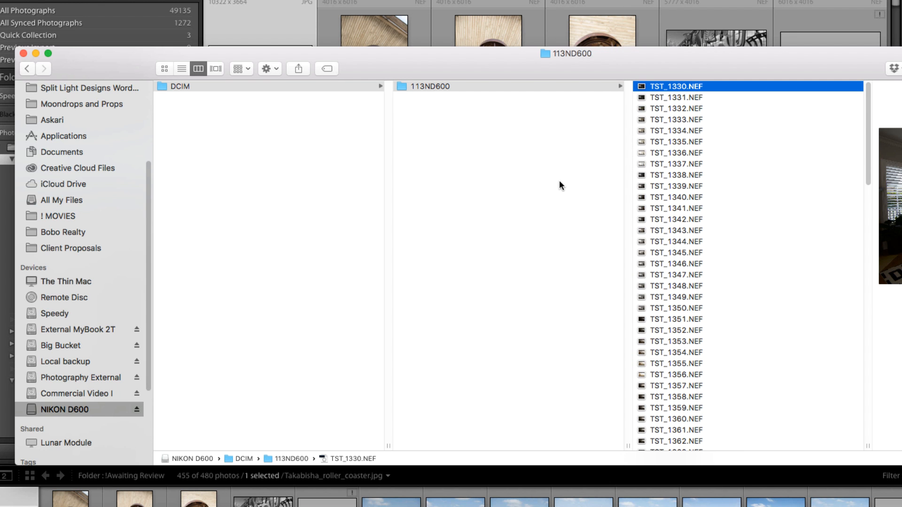
Step: Open a second Finder window beneath the first and go to Photography External > Photography > !Awaiting Review
key(super+n)
drag(665, 234, 412, 123)
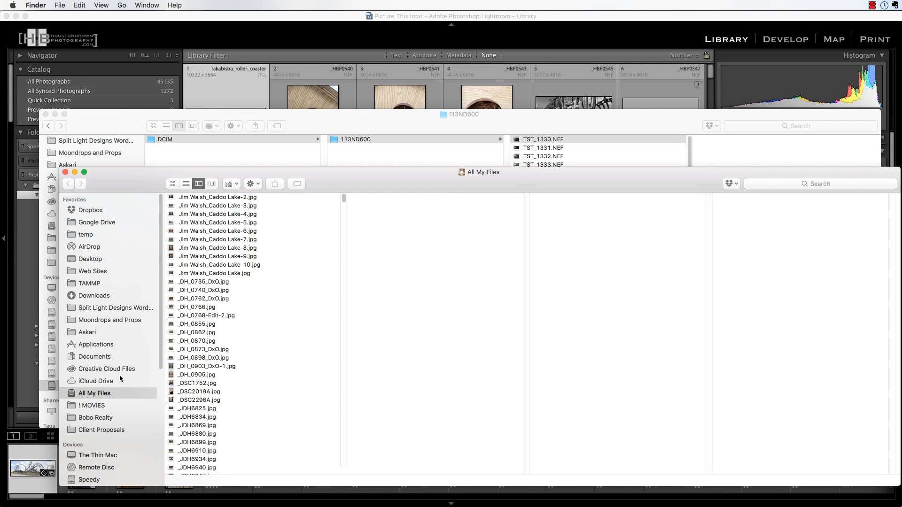
scroll(117, 394, down, 10)
scroll(119, 390, down, 3)
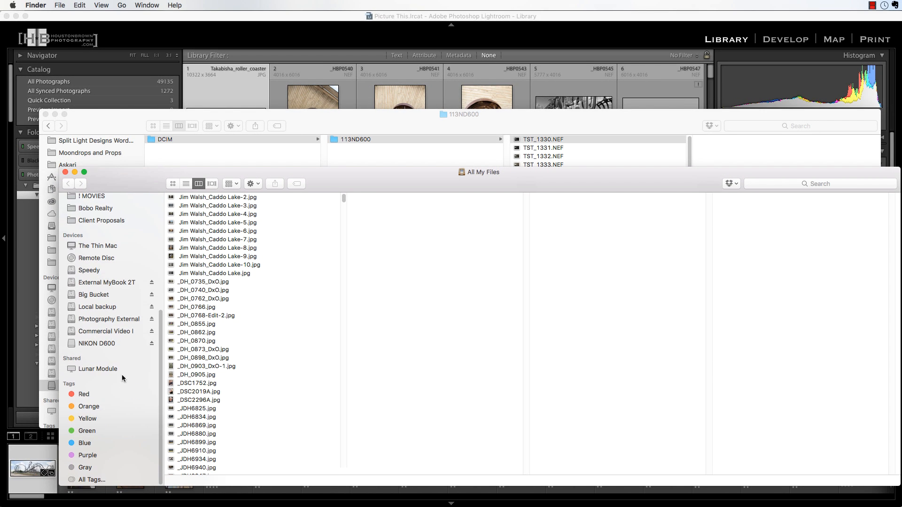
click(122, 331)
click(124, 320)
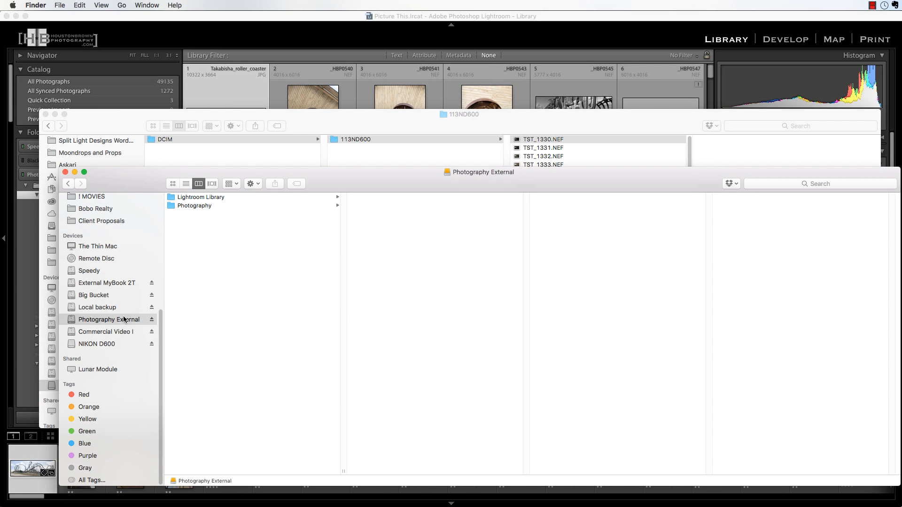
click(204, 207)
click(378, 198)
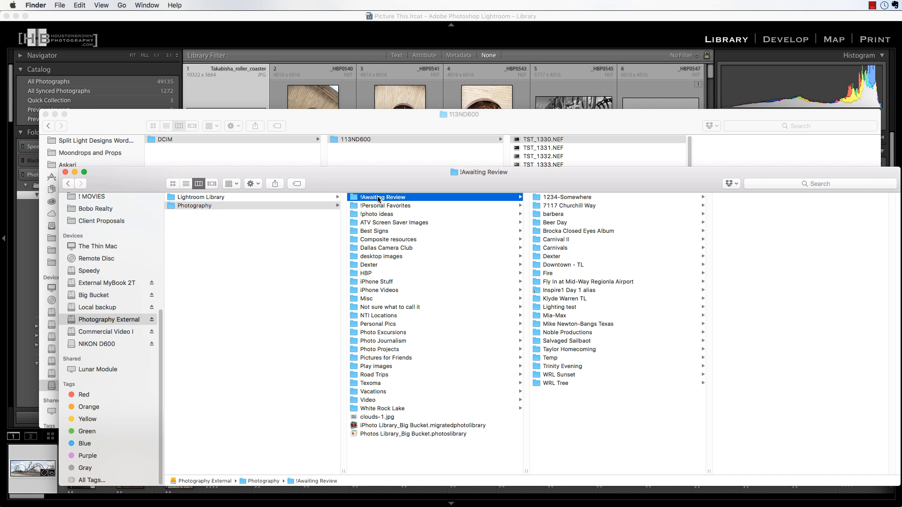
Step: Create a new folder inside !Awaiting Review and name it with the property's street address
key(super+shift+n)
text(1234)
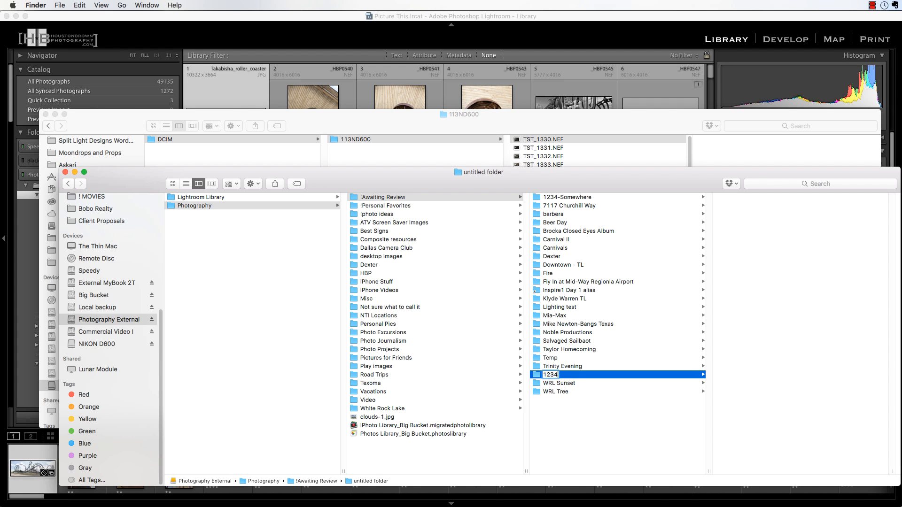
text( Somewhere)
text( St.)
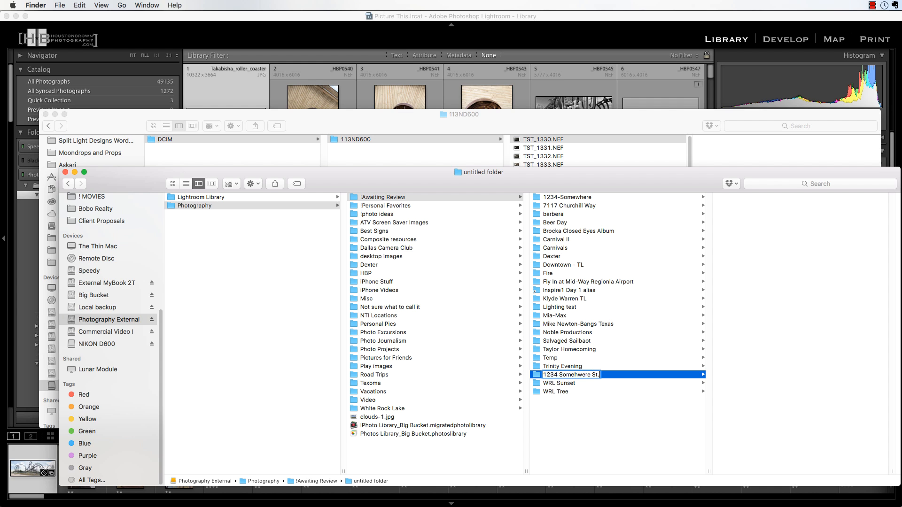
key(Return)
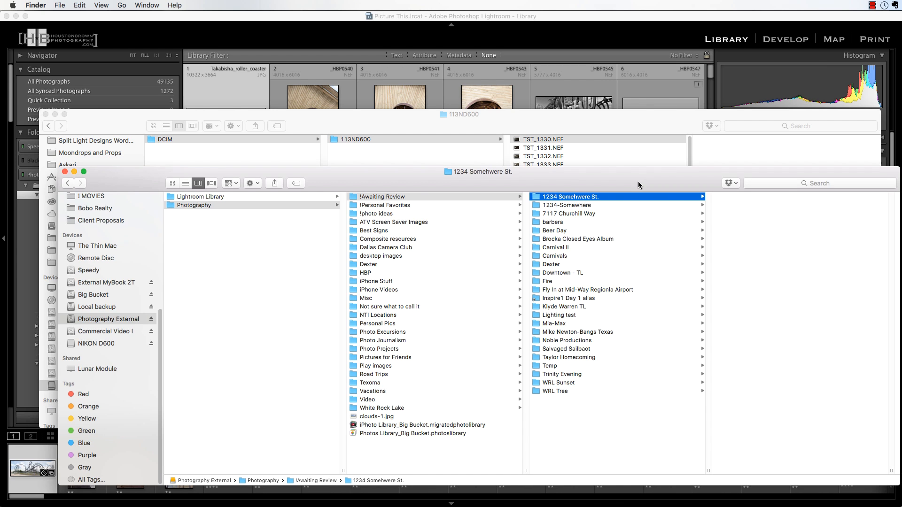
Step: Copy all NEF files from the card's 113ND600 folder into the new street-address folder and check the copied files
drag(638, 181, 581, 329)
click(541, 246)
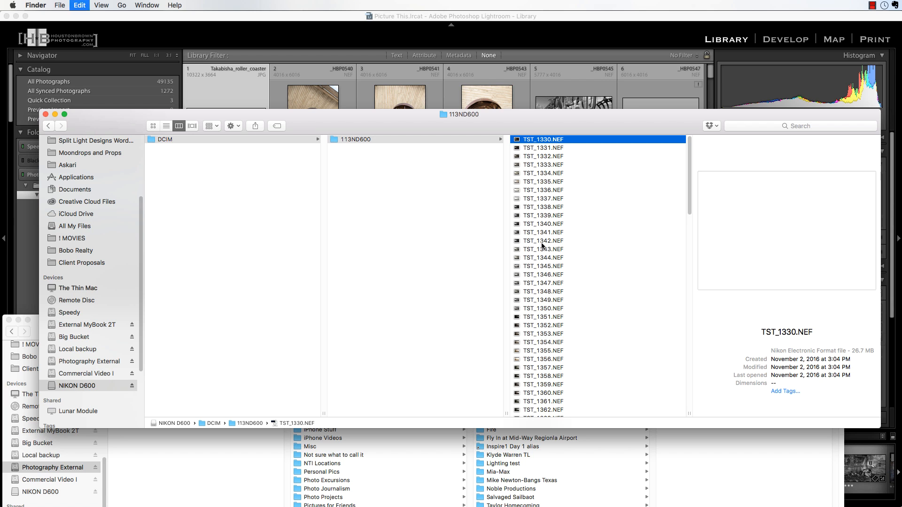
key(super+a)
drag(591, 122, 361, 69)
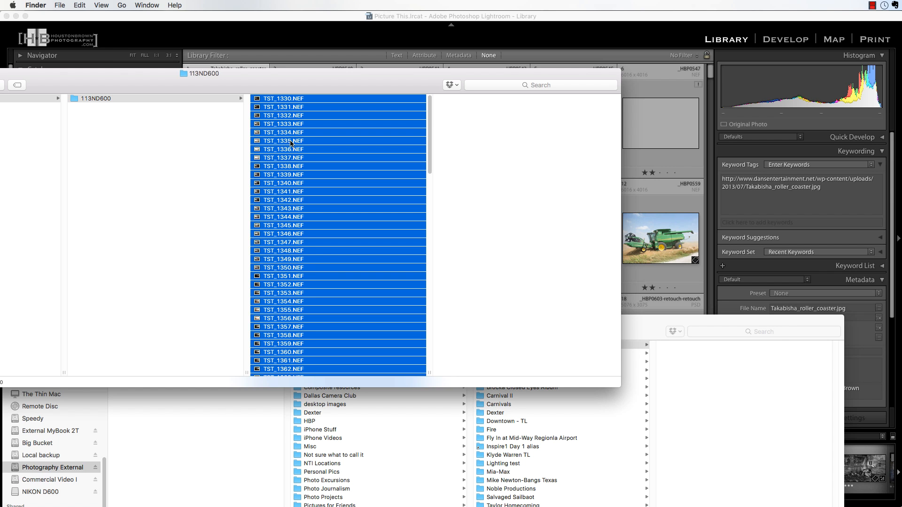
drag(286, 142, 750, 376)
click(645, 325)
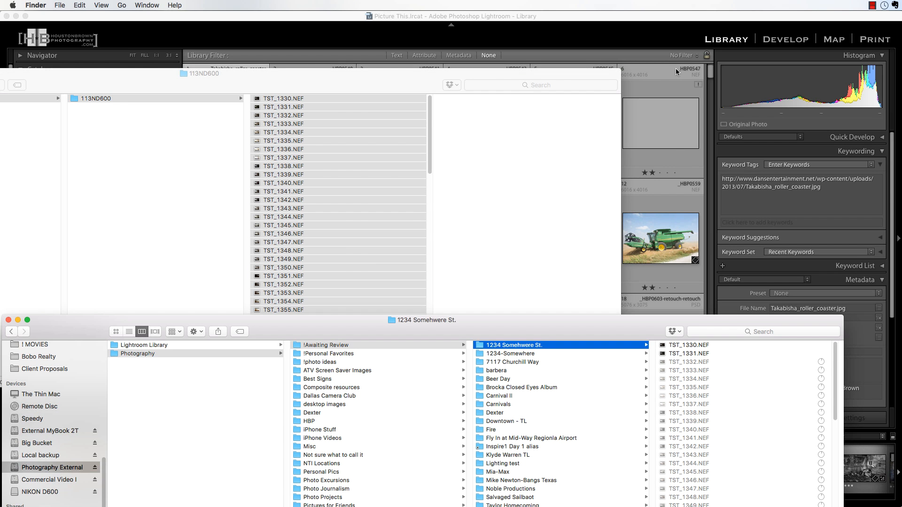
drag(590, 328, 614, 125)
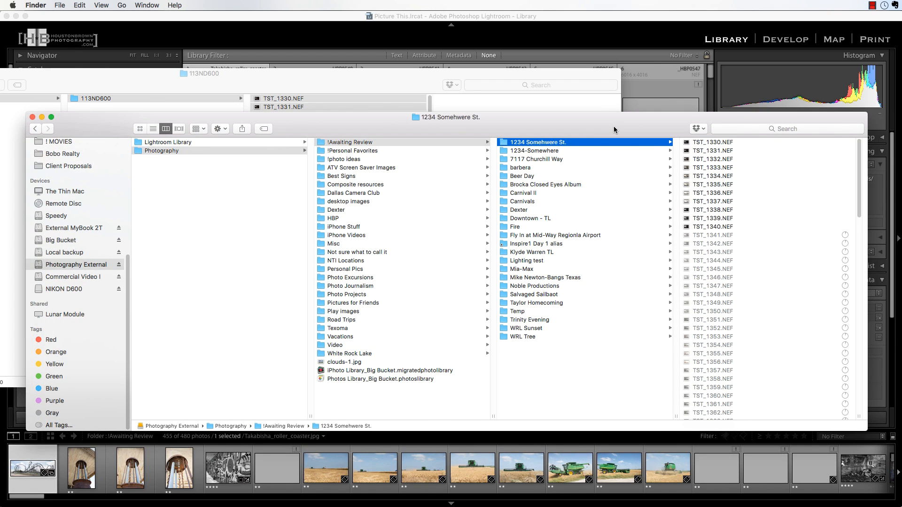
scroll(722, 200, down, 5)
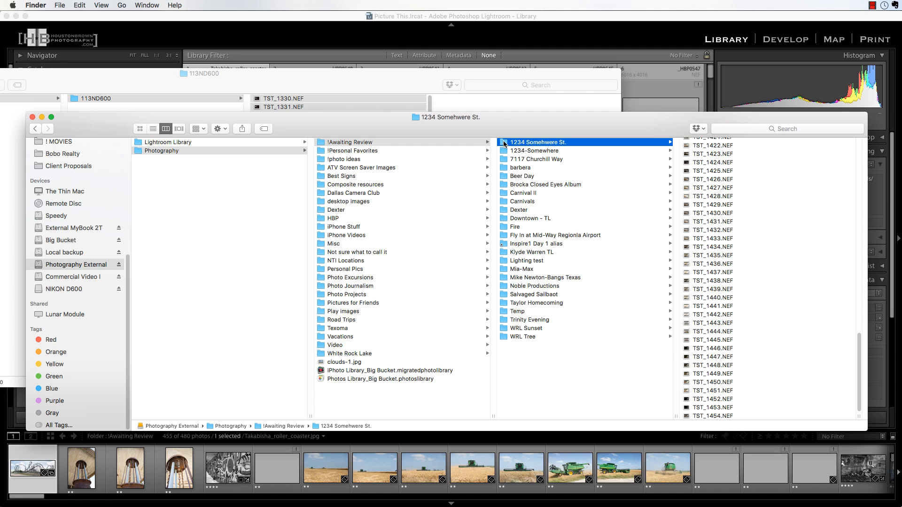
Step: Send the street-address folder to Lightroom, import its photos with the Add option, and open that folder in the Library
drag(504, 143, 521, 506)
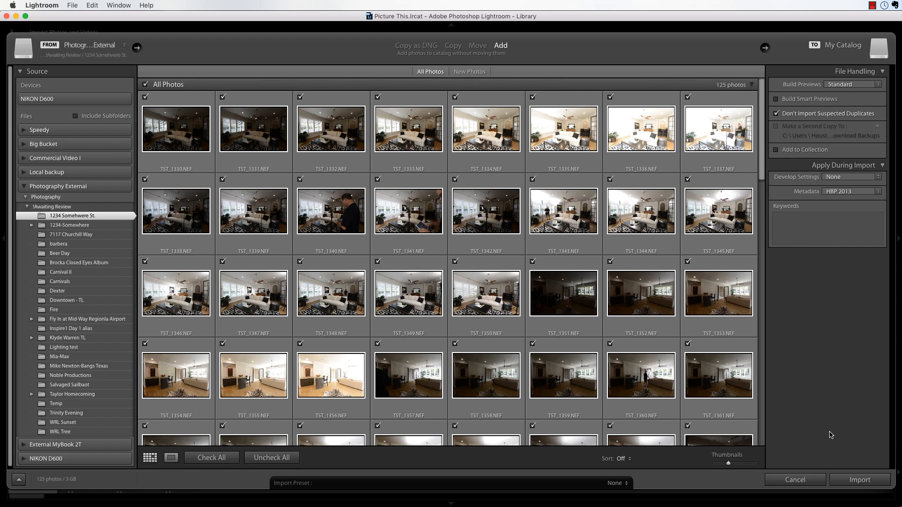
click(850, 477)
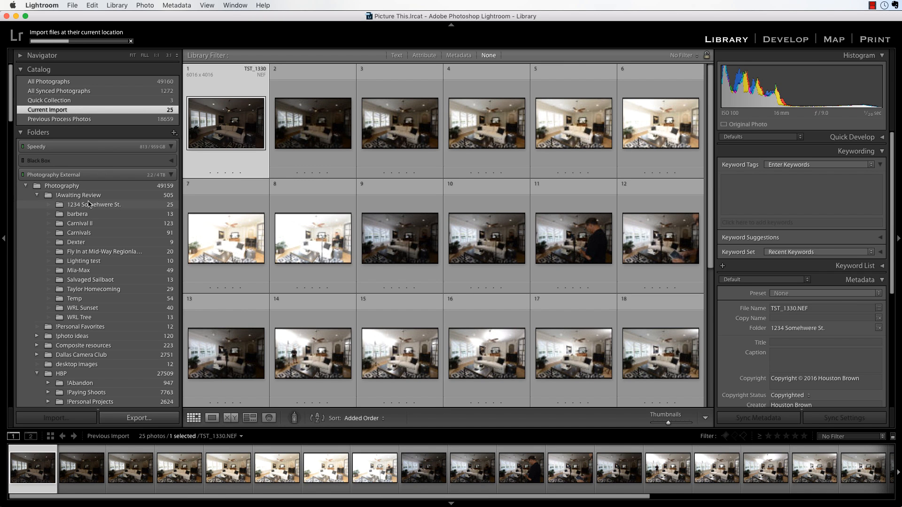
click(94, 205)
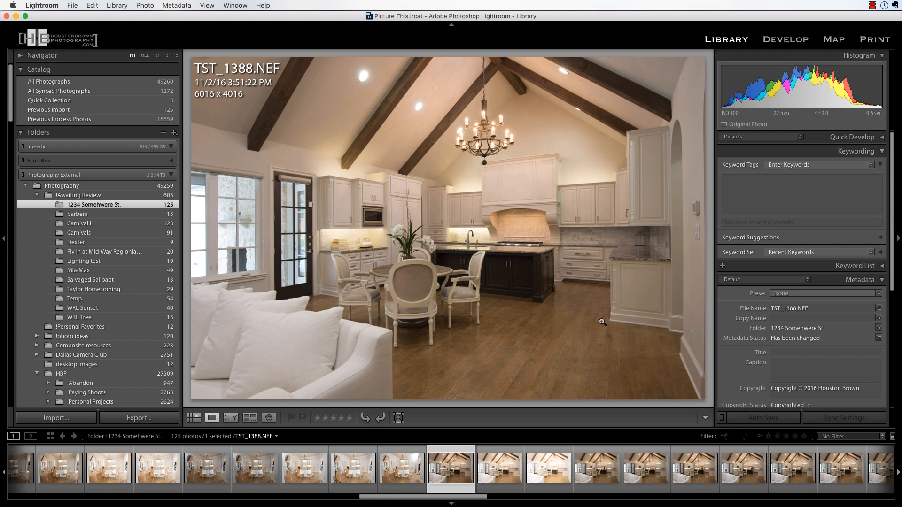
Step: Return to the grid view and select the photos TST_1330 through TST_1347
key(g)
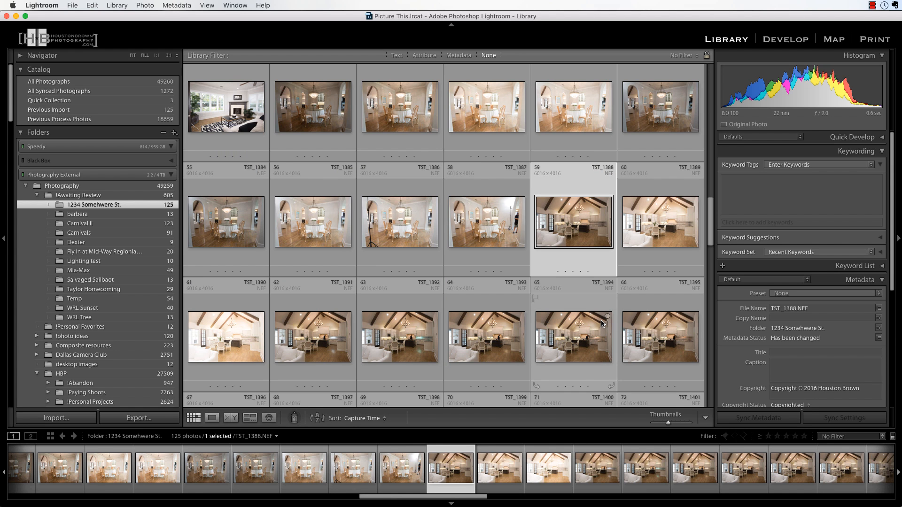
scroll(240, 137, up, 15)
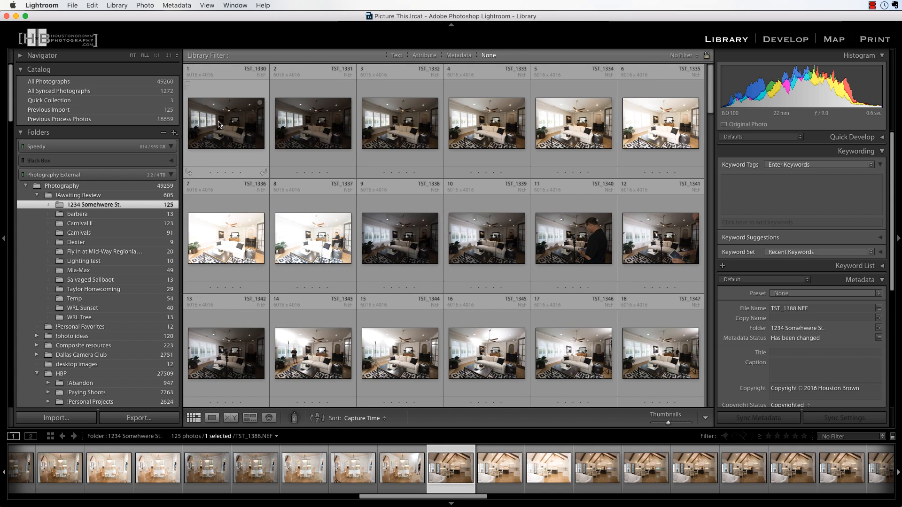
click(219, 125)
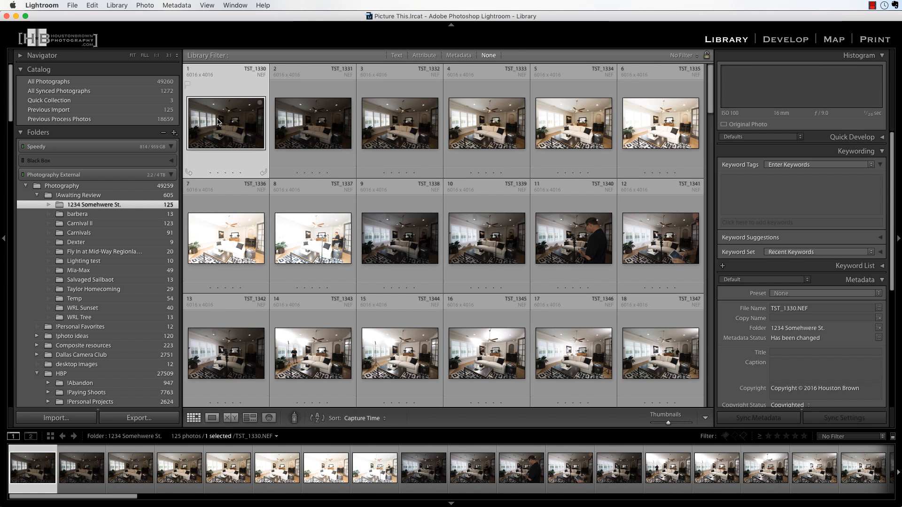
scroll(423, 233, down, 2)
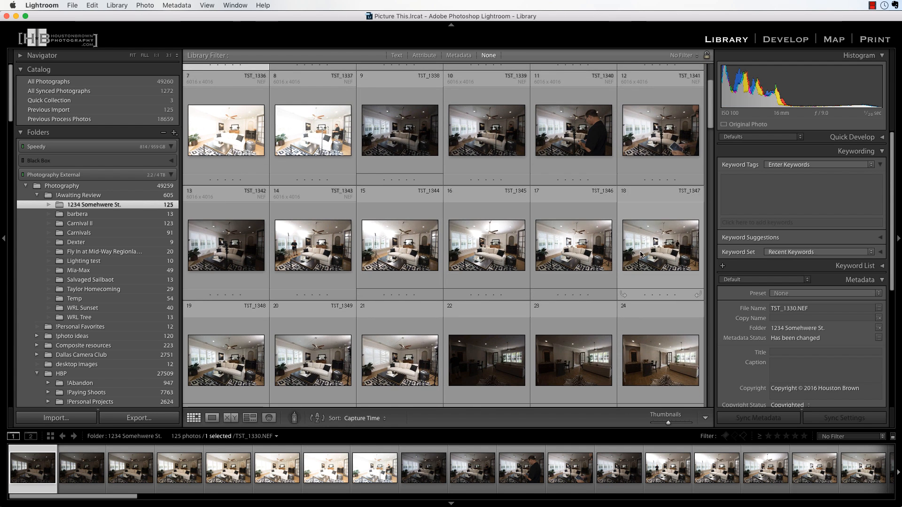
shift+click(660, 244)
scroll(565, 236, up, 2)
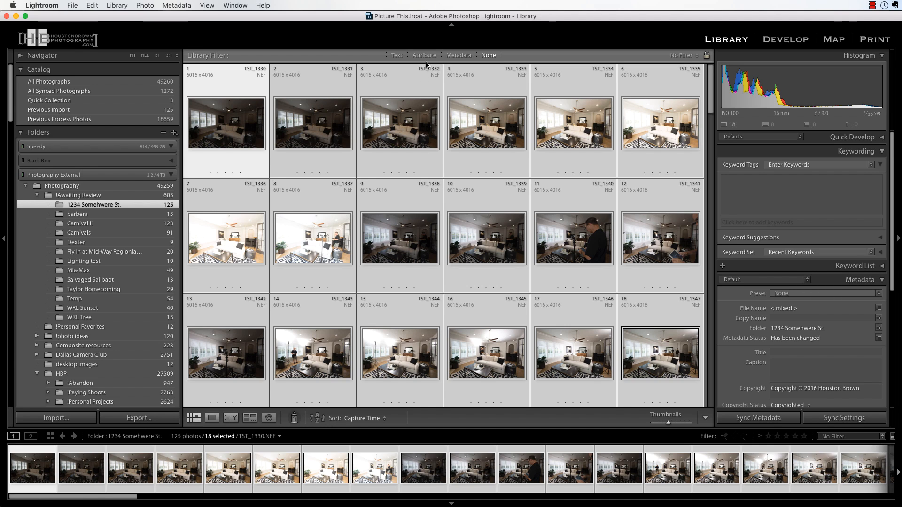
scroll(324, 146, down, 1)
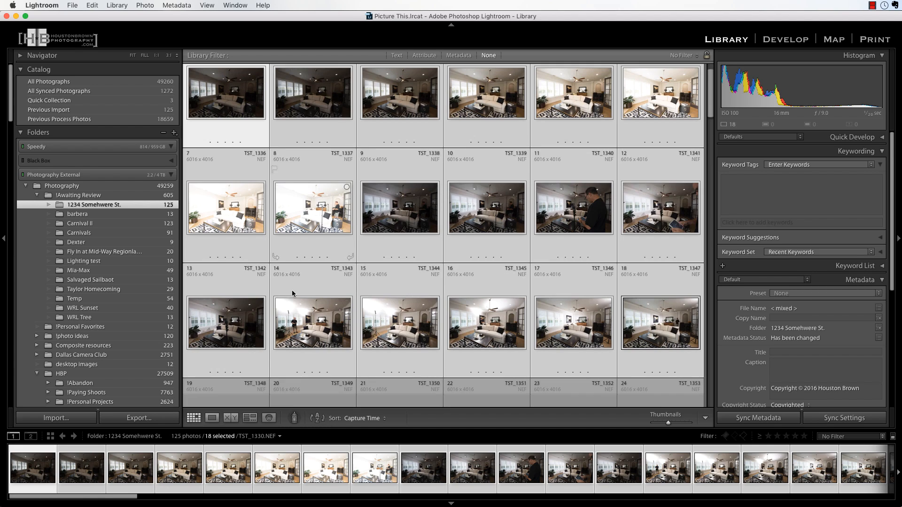
Step: Start exporting the selected photos, compare the Sample Client Print and Standard web presets, and load Print
click(140, 419)
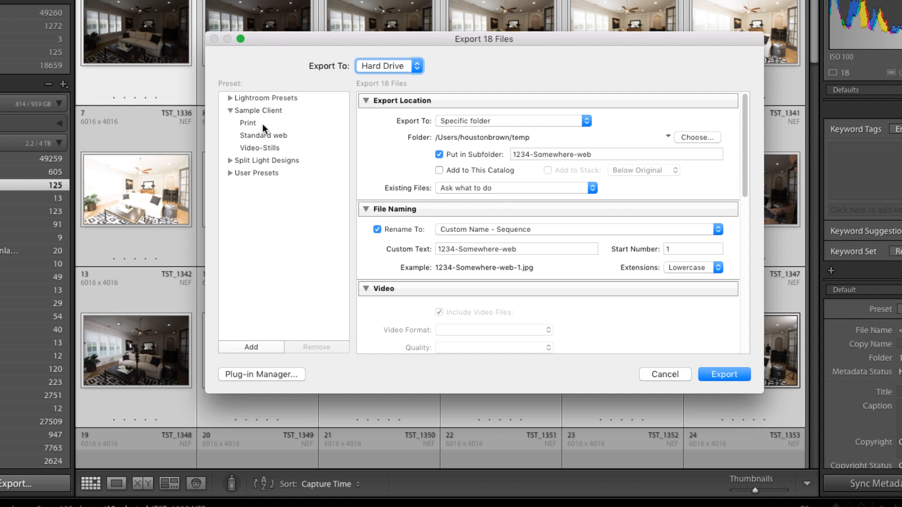
click(254, 123)
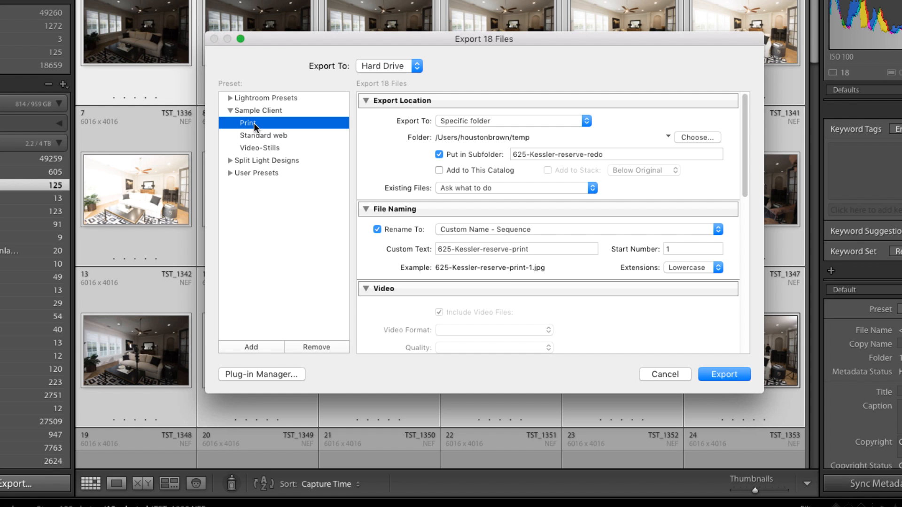
click(261, 136)
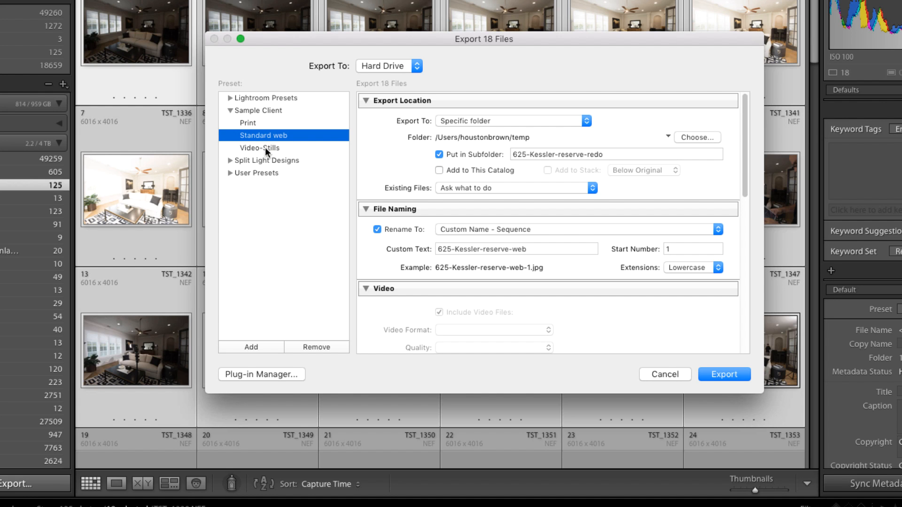
click(252, 122)
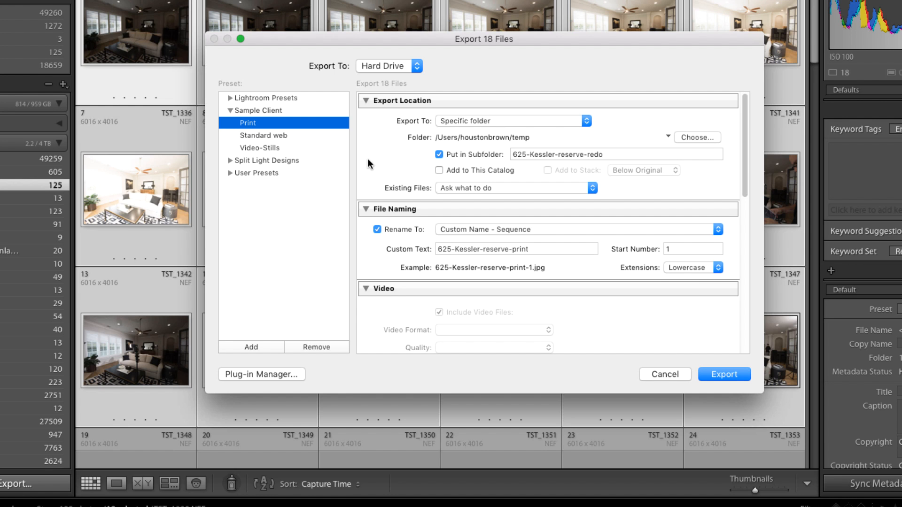
scroll(378, 156, down, 10)
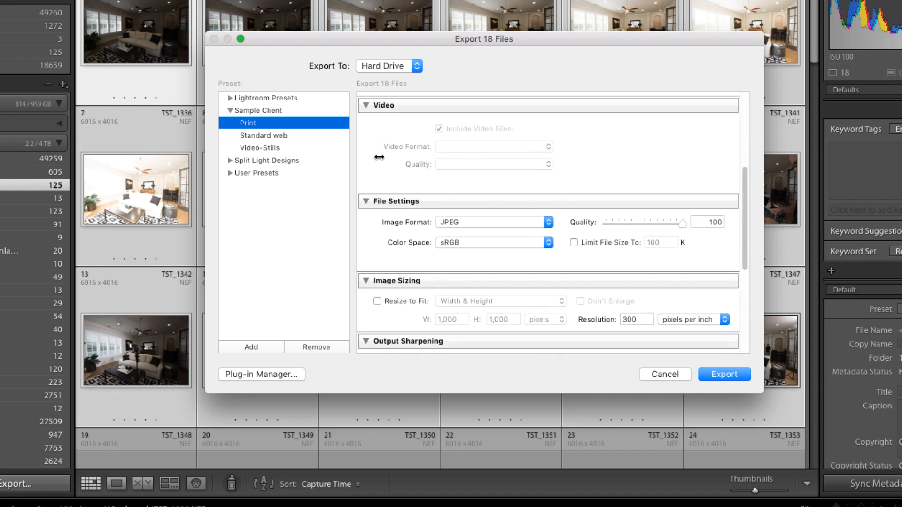
scroll(378, 157, down, 3)
scroll(378, 157, up, 10)
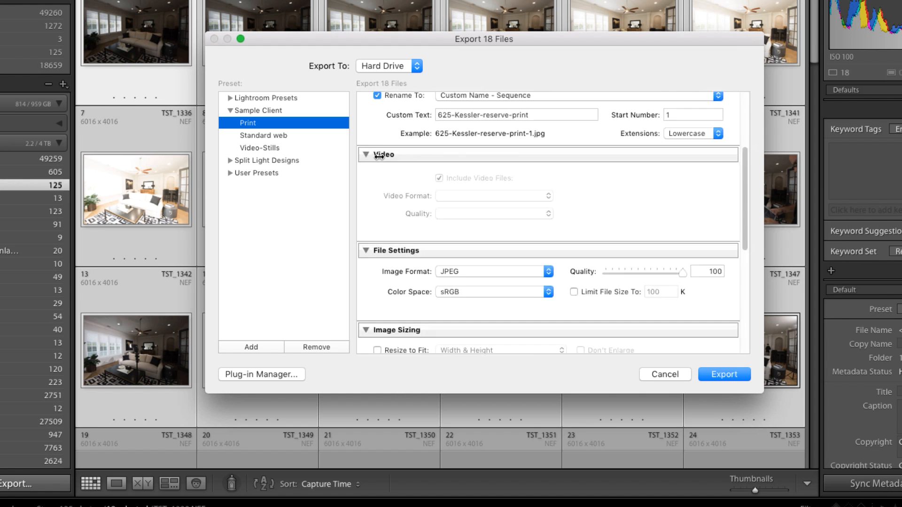
scroll(379, 157, up, 3)
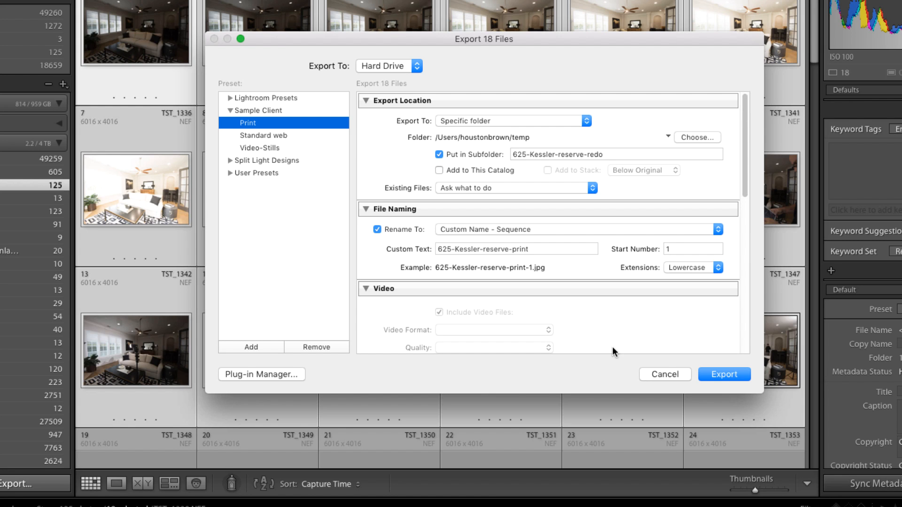
Step: Set the export subfolder name to 1234-Somewhere-Print and copy that name
triple_click(539, 154)
text(1)
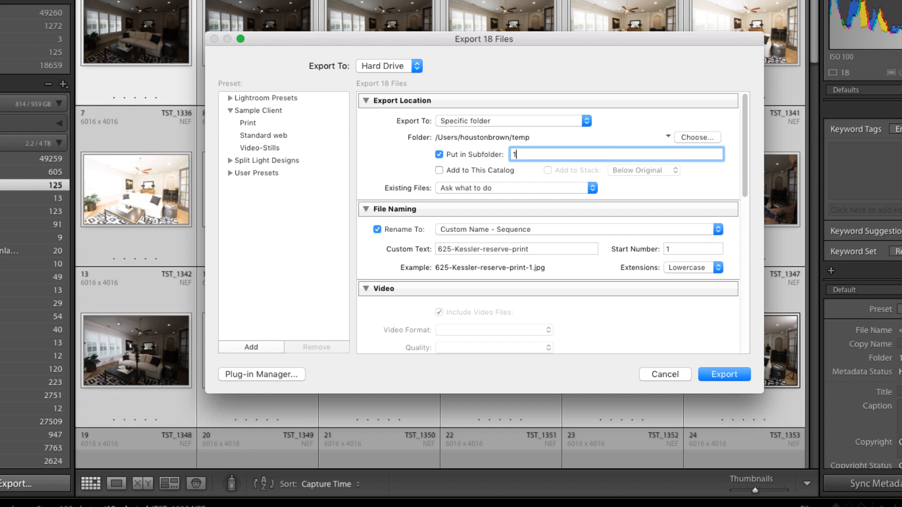
text(234-Somewhere-Print)
key(super+a)
key(super+c)
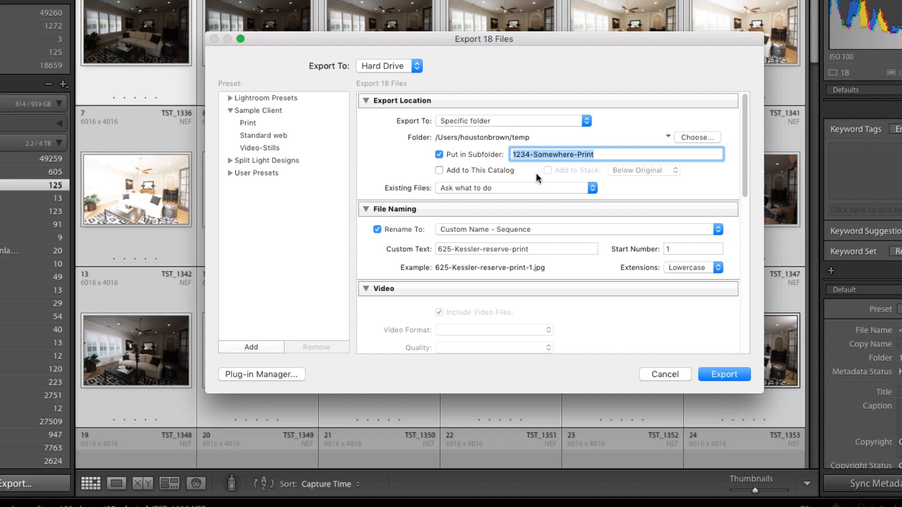
Step: Check the available file naming templates, keep Custom Name - Sequence, and paste 1234-Somewhere-Print as the custom text
click(483, 246)
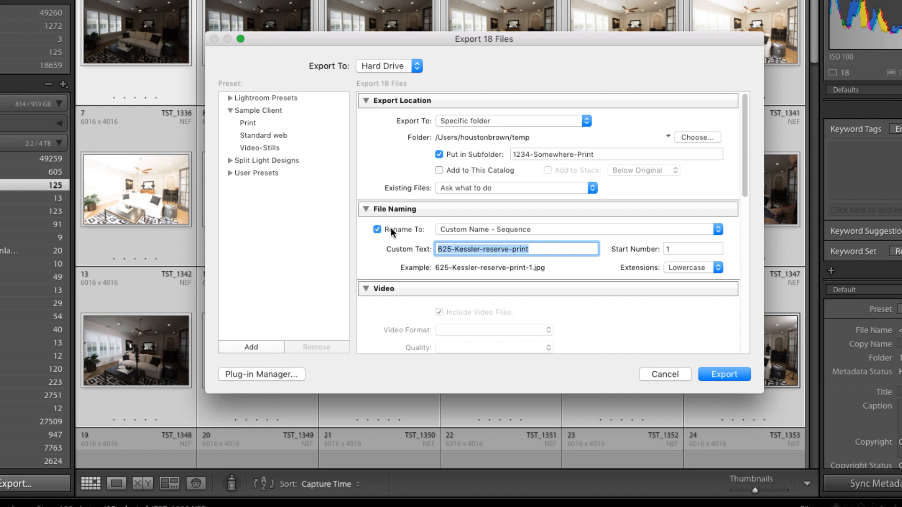
click(459, 229)
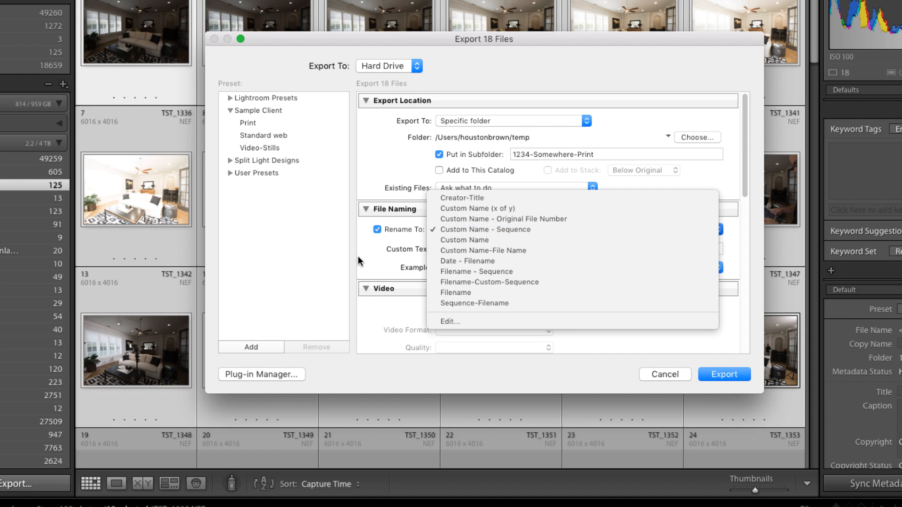
click(368, 246)
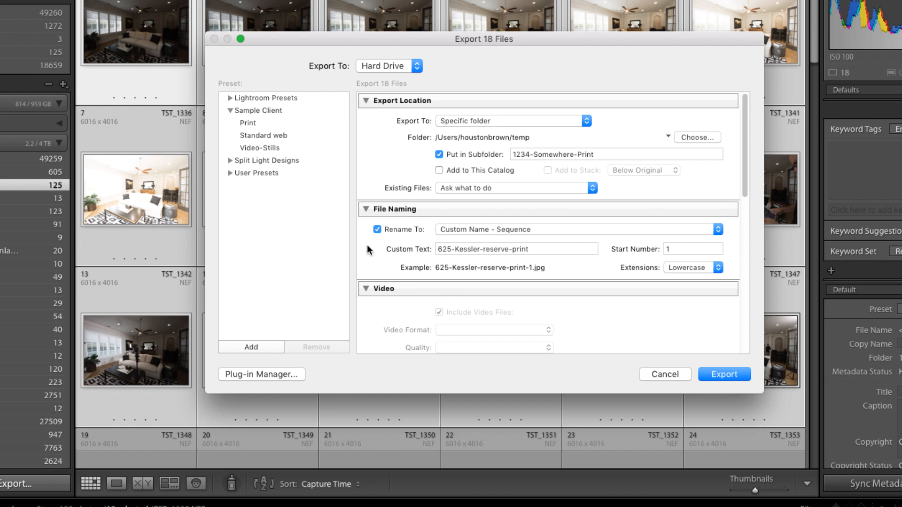
triple_click(470, 252)
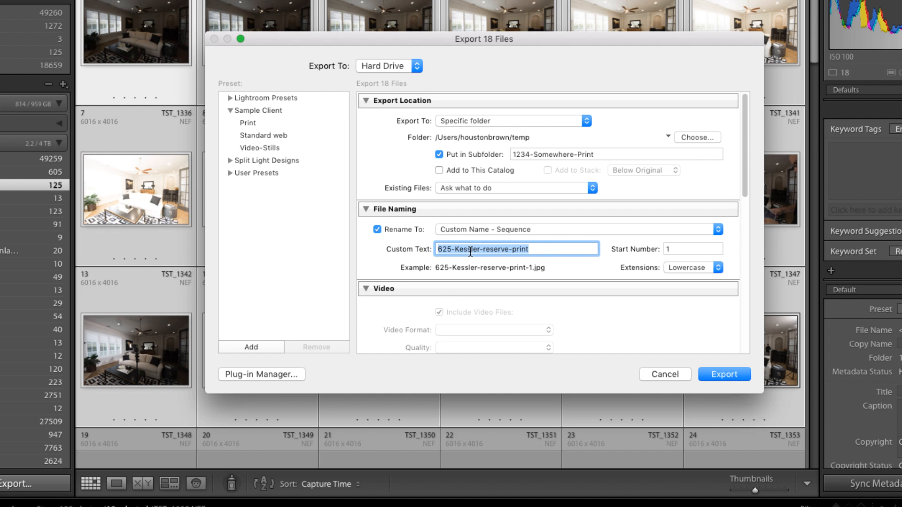
key(super+v)
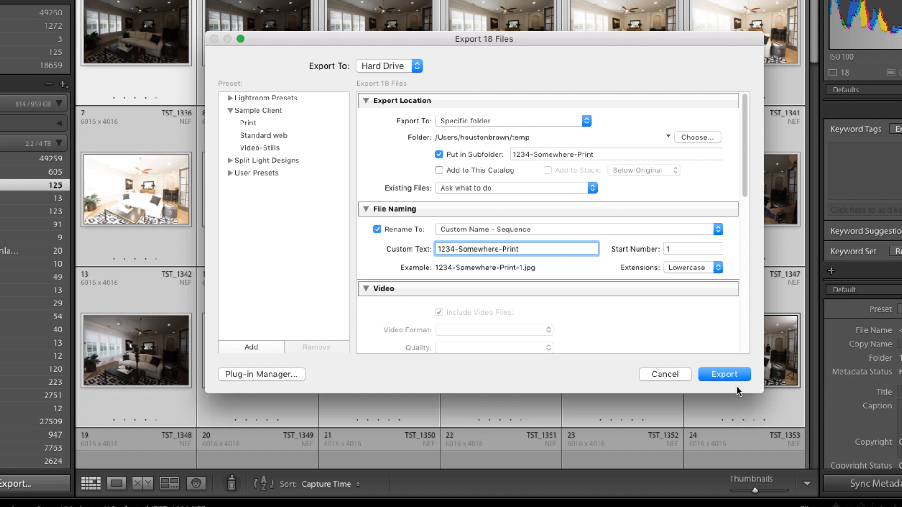
Step: Review the Print export's file settings, available image formats, image sizing, sharpening, metadata, watermarking and post-processing options
scroll(564, 243, down, 6)
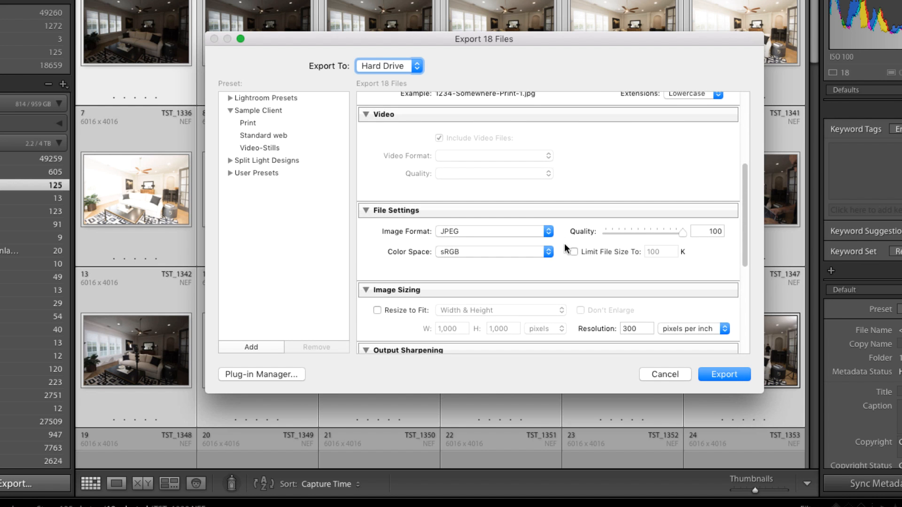
scroll(565, 243, down, 2)
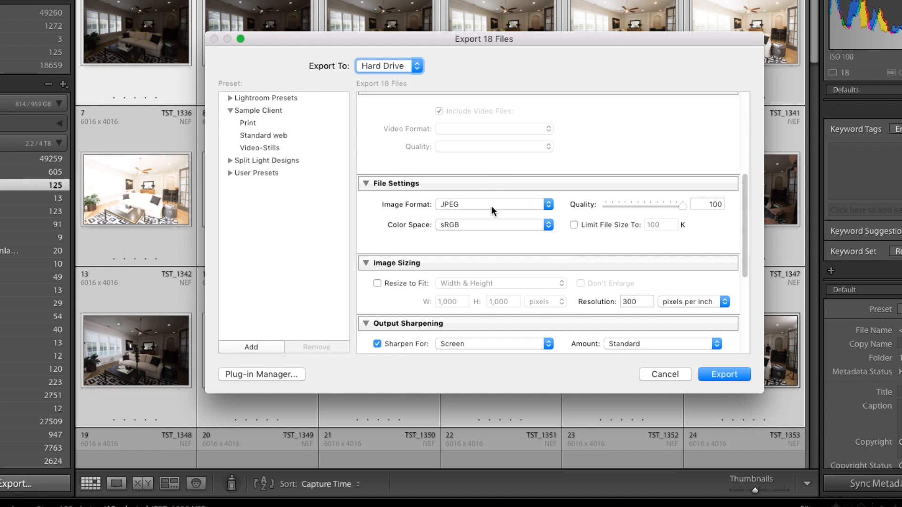
scroll(584, 230, down, 3)
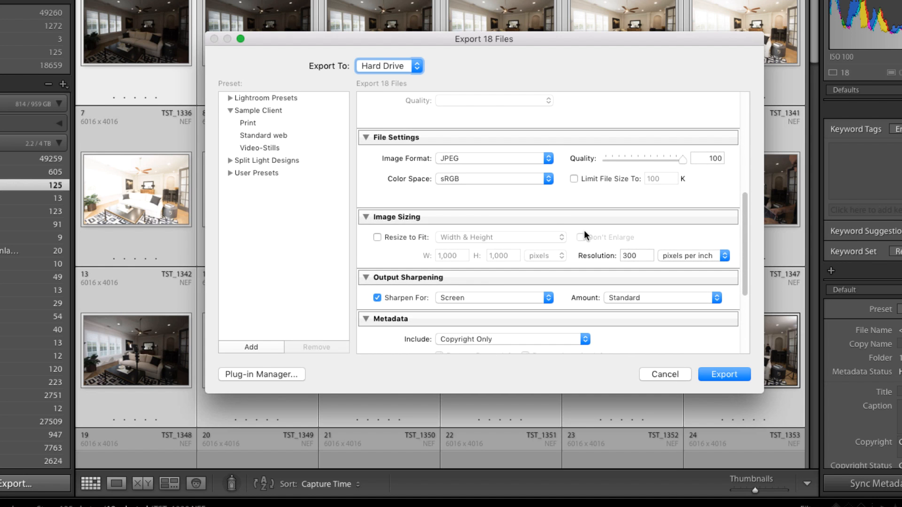
click(525, 161)
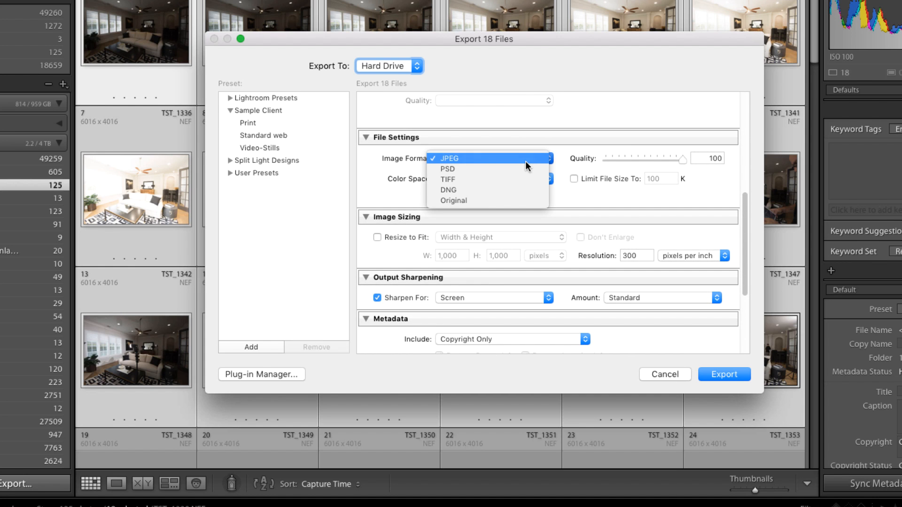
click(577, 193)
scroll(577, 193, down, 5)
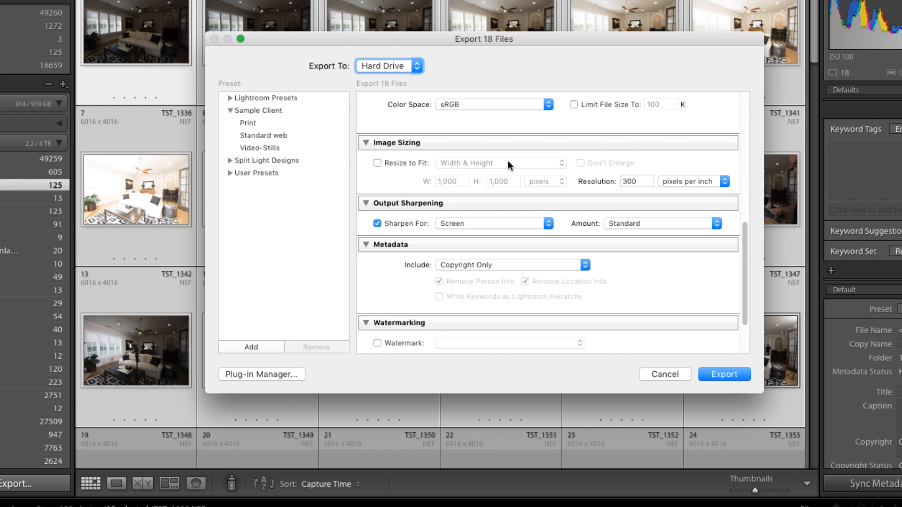
scroll(483, 229, down, 4)
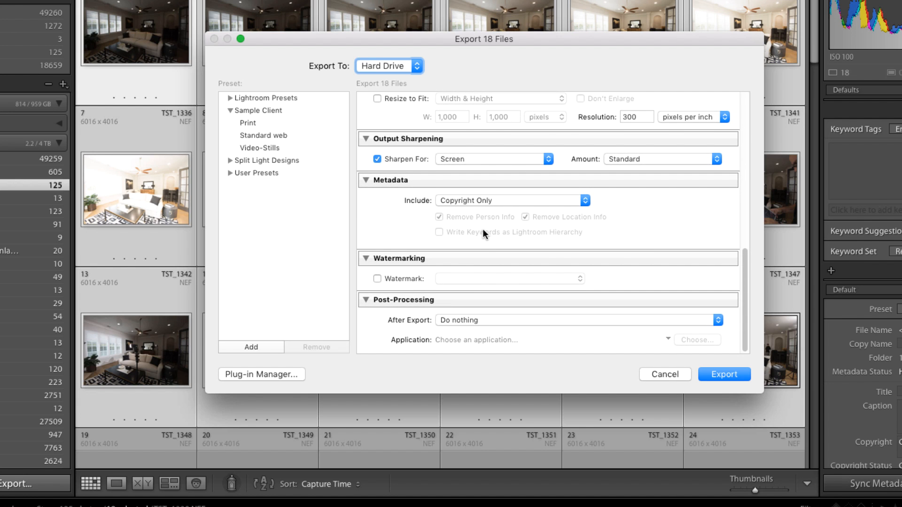
scroll(483, 229, up, 15)
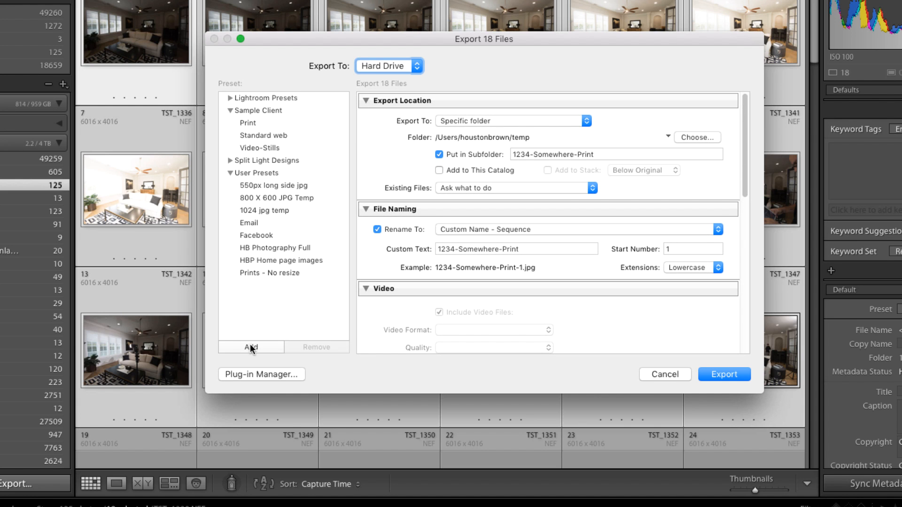
Step: Save the export settings as a preset named Test Print in the Sample Client folder, and export the selected photos
click(251, 347)
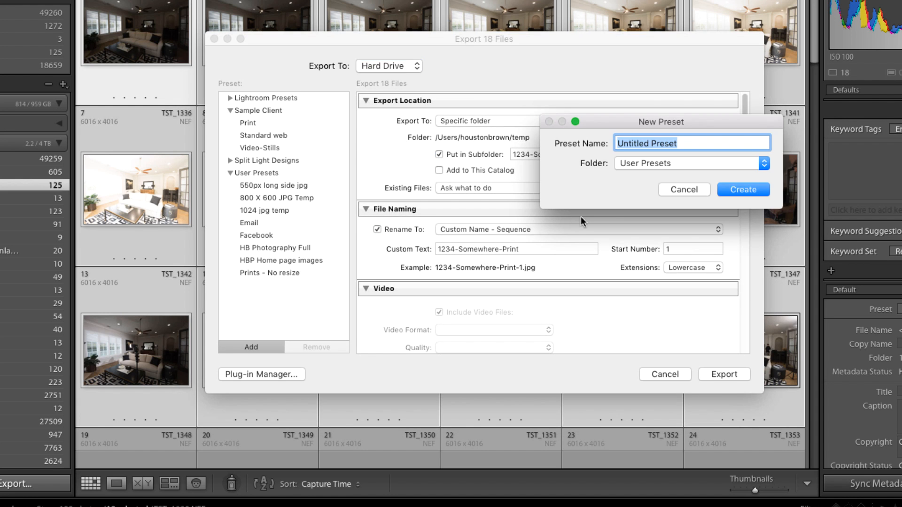
text(Test Print)
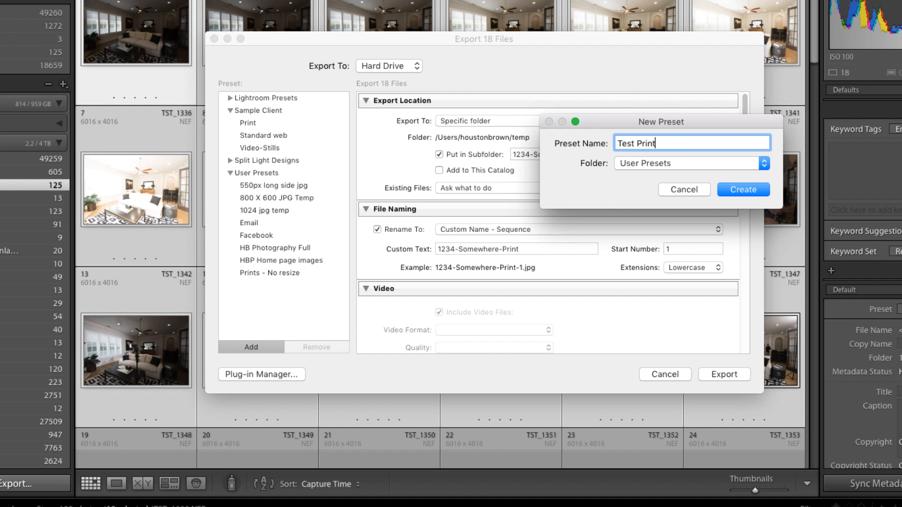
click(650, 161)
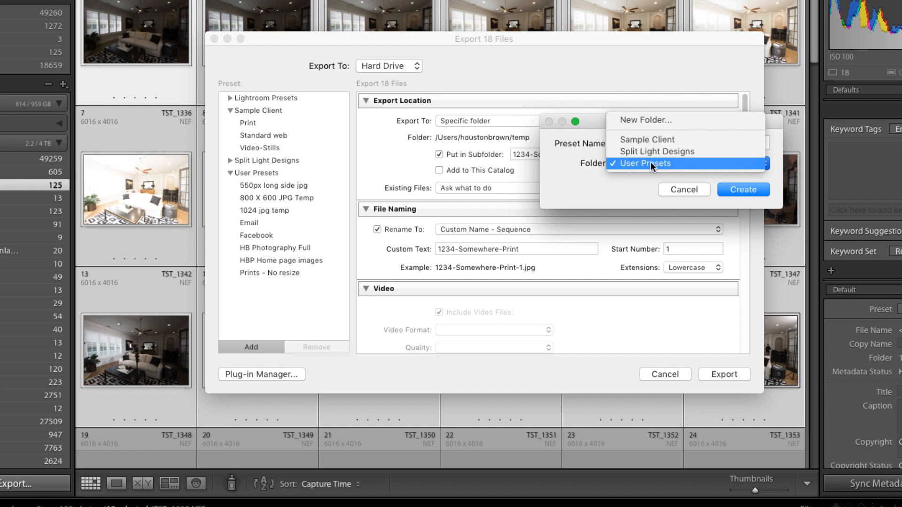
click(650, 140)
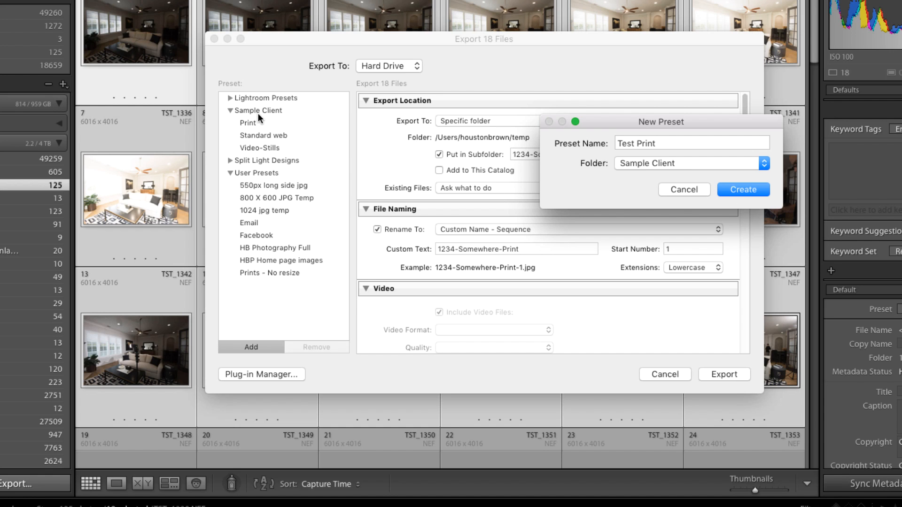
click(740, 188)
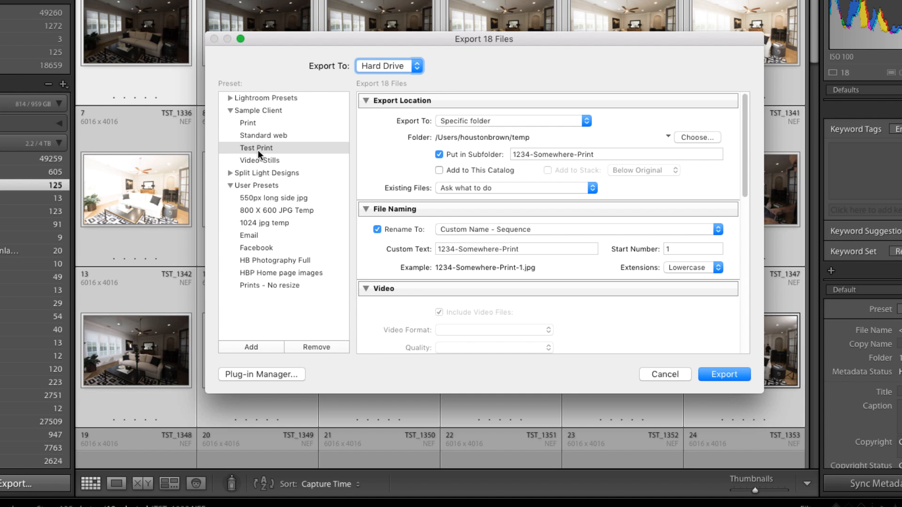
click(712, 371)
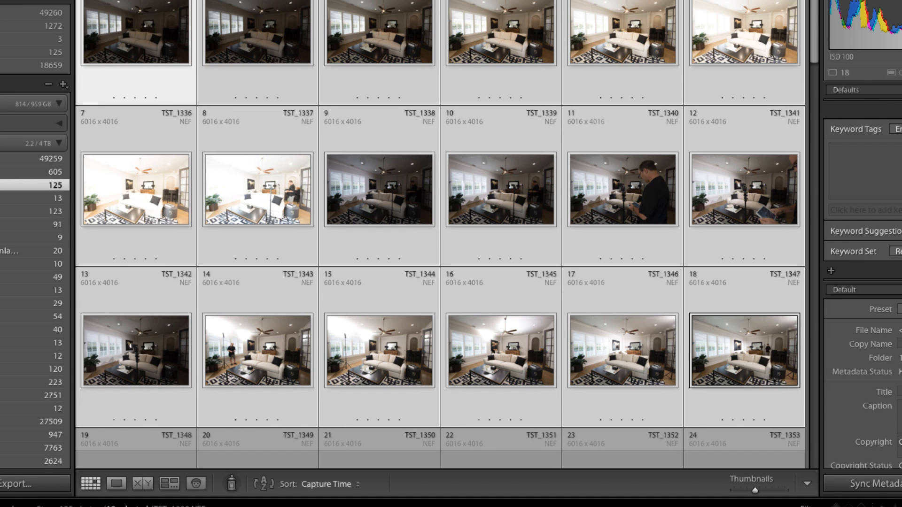
Step: Start another export with the Standard web preset, set the subfolder name to 1234-Somewhere-web, and copy that name
click(8, 486)
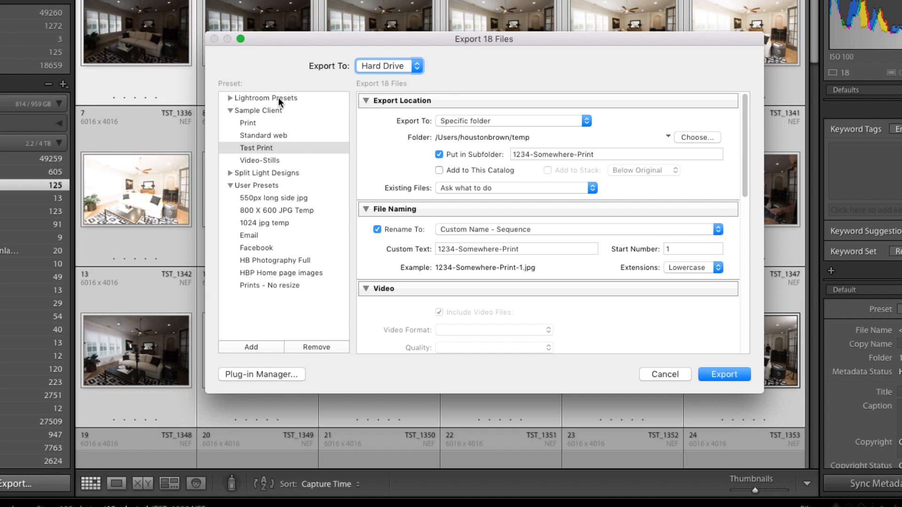
click(267, 134)
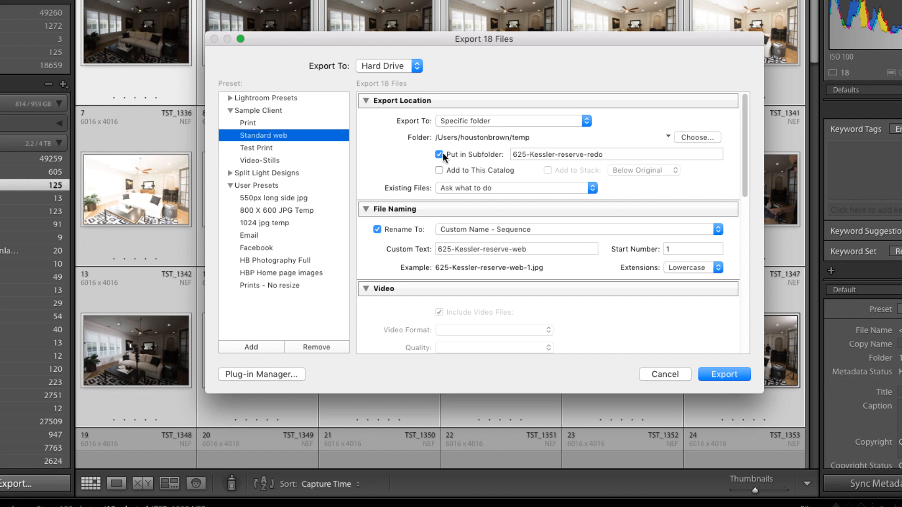
triple_click(529, 154)
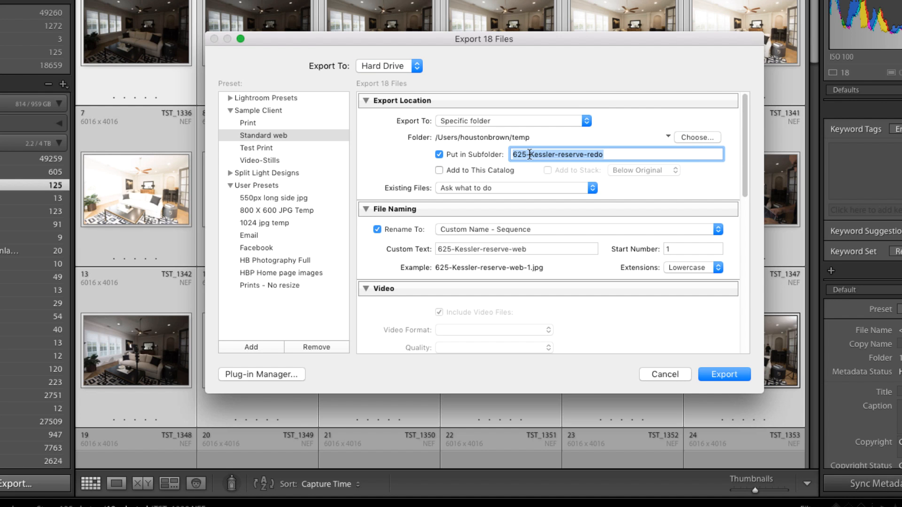
text(1234-Somewhere-Print)
key(BackSpace)
key(BackSpace)
key(BackSpace)
key(BackSpace)
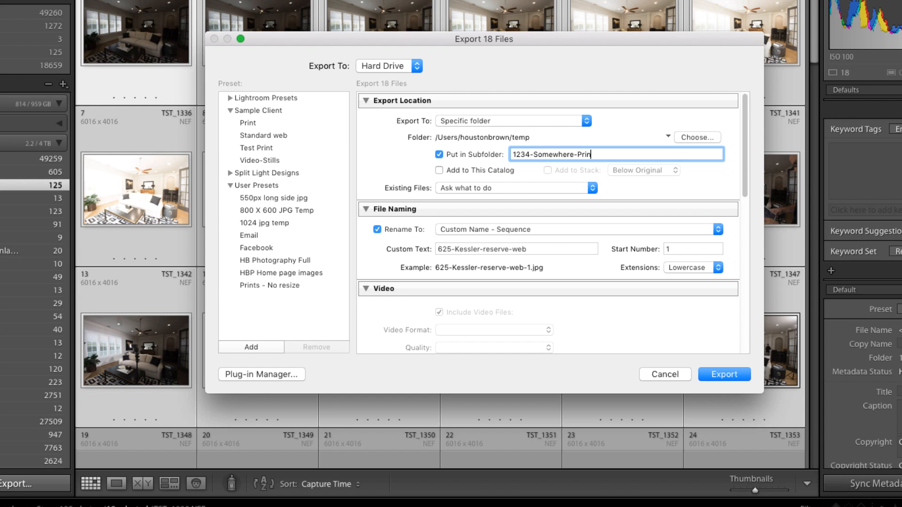
key(BackSpace)
text(web)
key(super+a)
key(super+c)
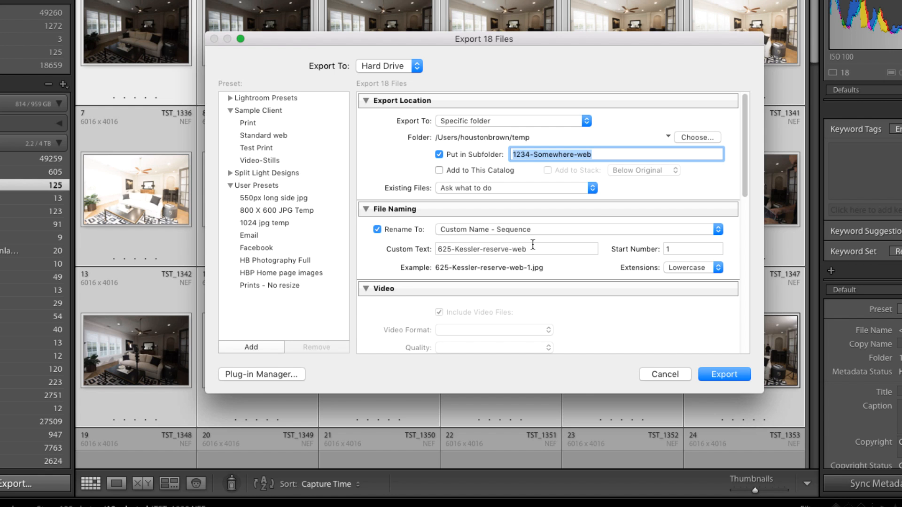
Step: Paste 1234-Somewhere-web as the custom file name text and export the selected photos
click(532, 245)
key(super+v)
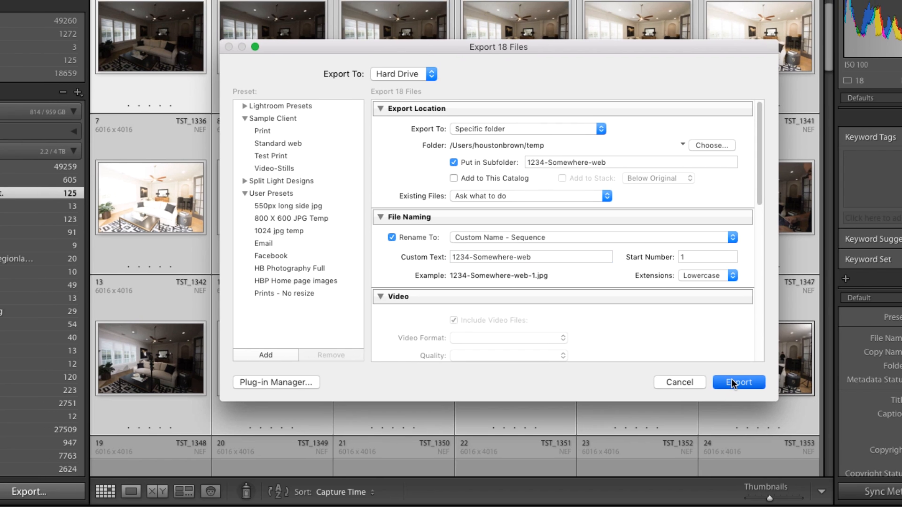
click(734, 383)
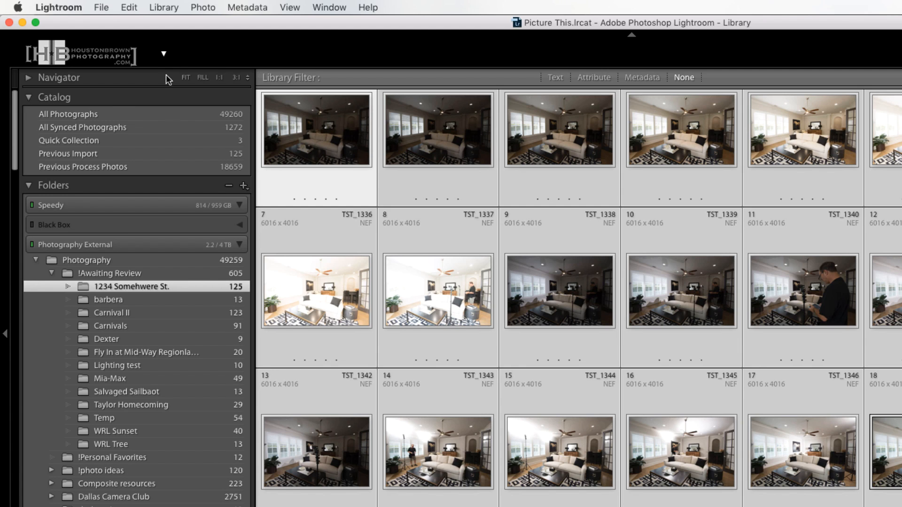
Step: Switch to Finder and examine the exported files in the 1234-Somewhere-Print and 1234-Somewhere-web folders
mouse_move(486, 409)
click(489, 476)
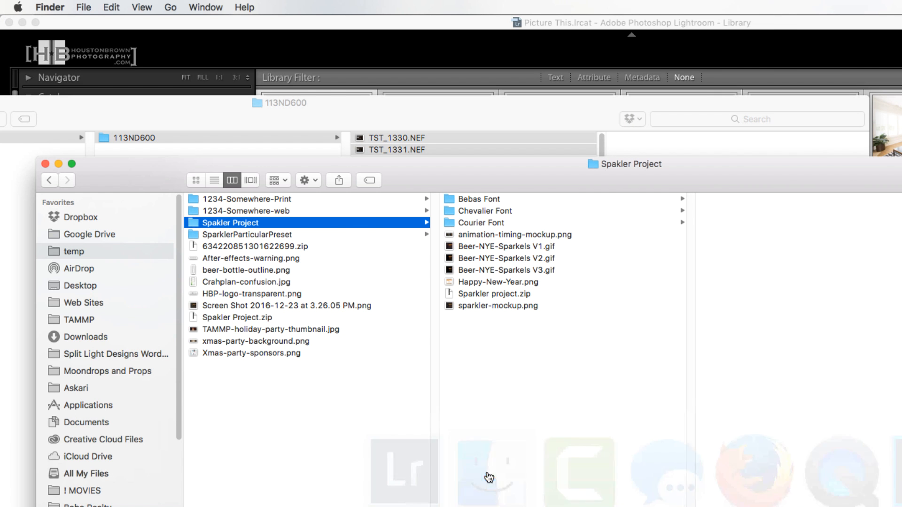
drag(669, 184, 676, 163)
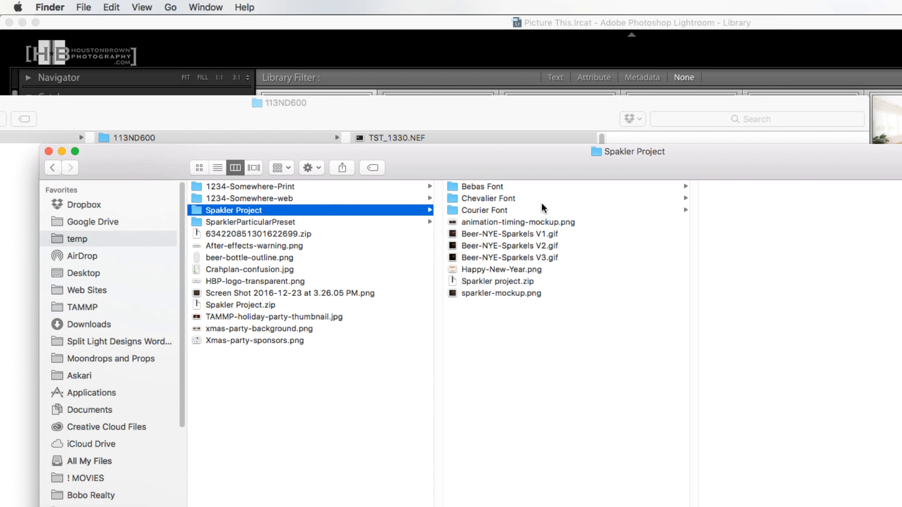
click(246, 186)
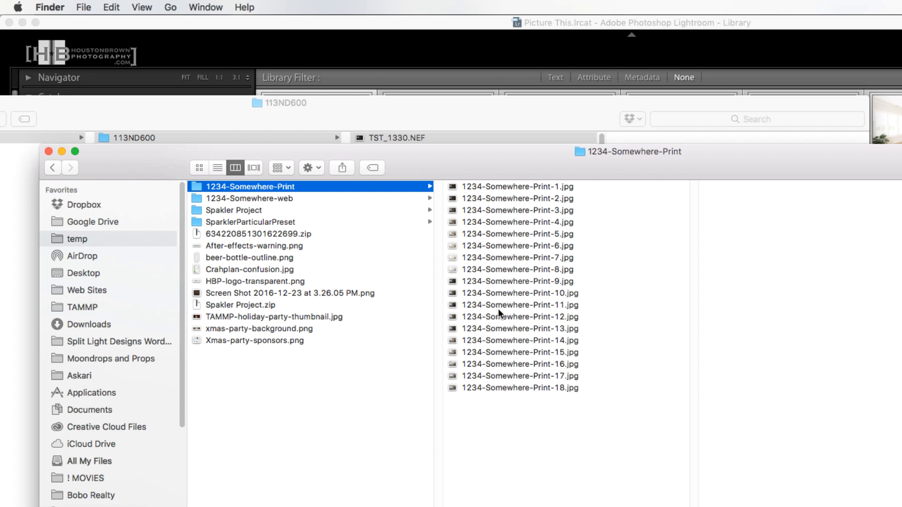
click(260, 199)
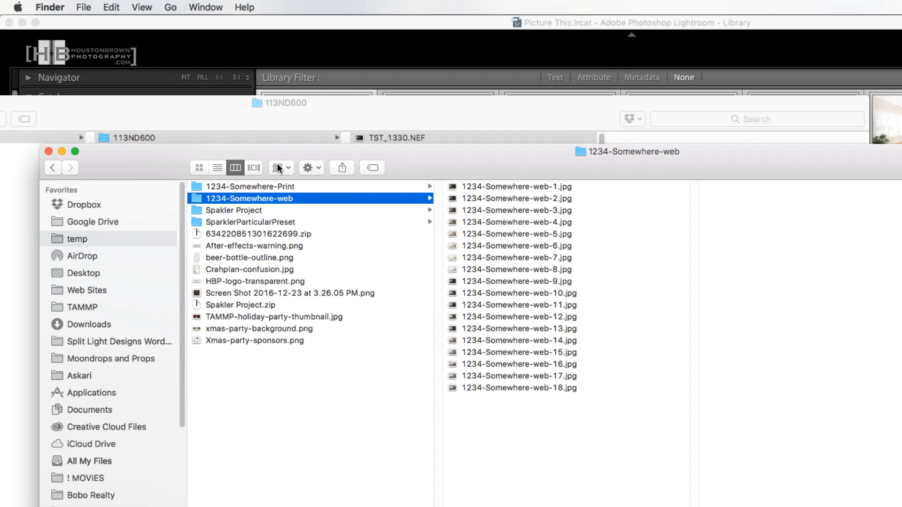
Step: Compress the 1234-Somewhere-Print and 1234-Somewhere-web folders together into one zip archive
shift+click(261, 186)
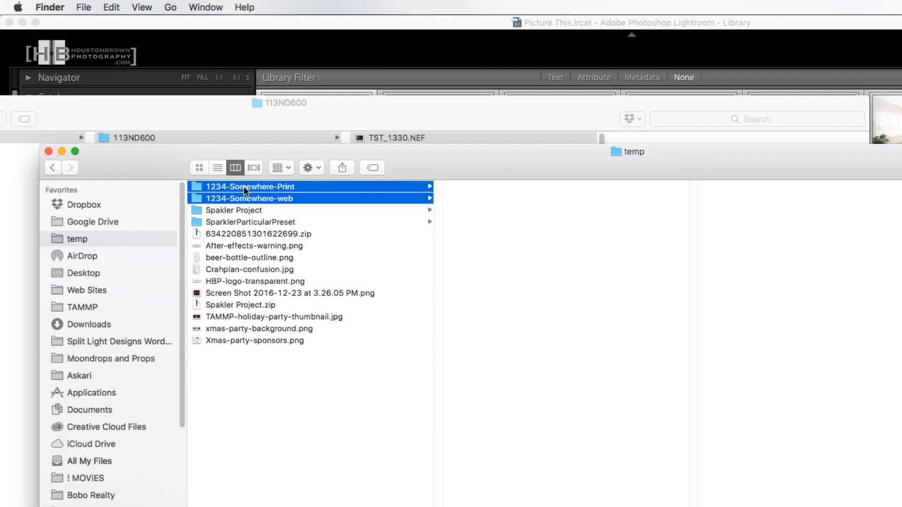
right_click(244, 189)
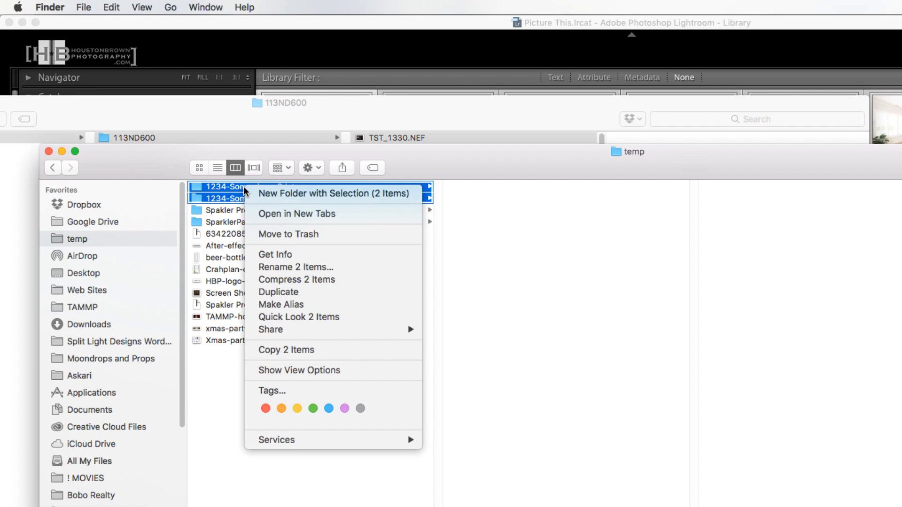
click(281, 280)
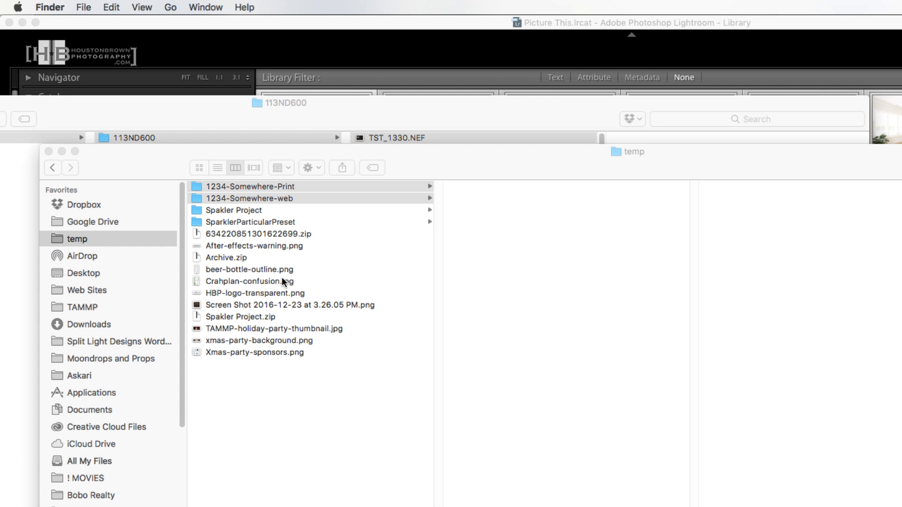
Step: Rename the new Archive.zip as 1234-Somewhere.zip
click(220, 256)
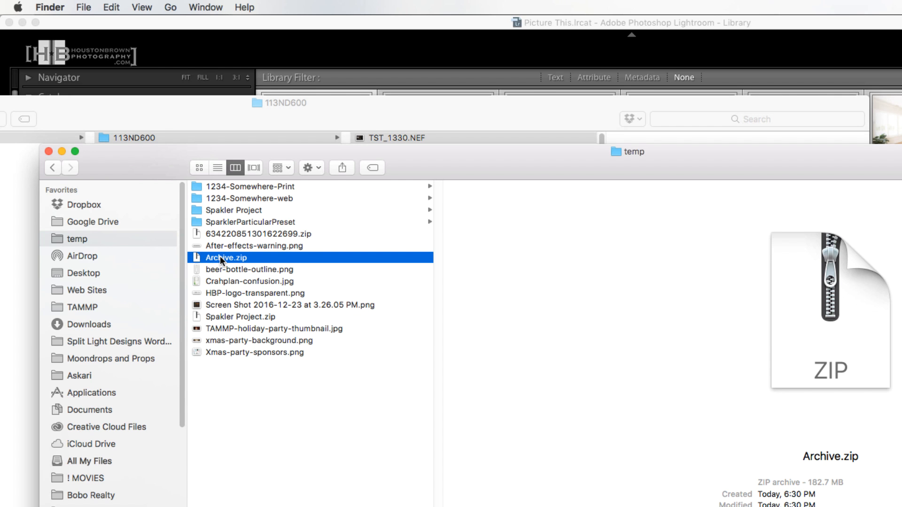
click(220, 257)
key(super+v)
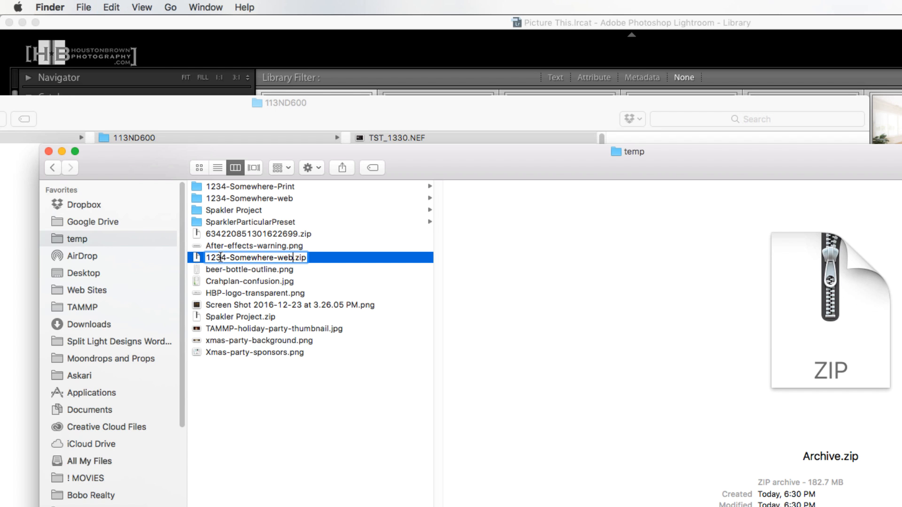
key(BackSpace)
key(BackSpace)
key(BackSpace)
key(BackSpace)
key(BackSpace)
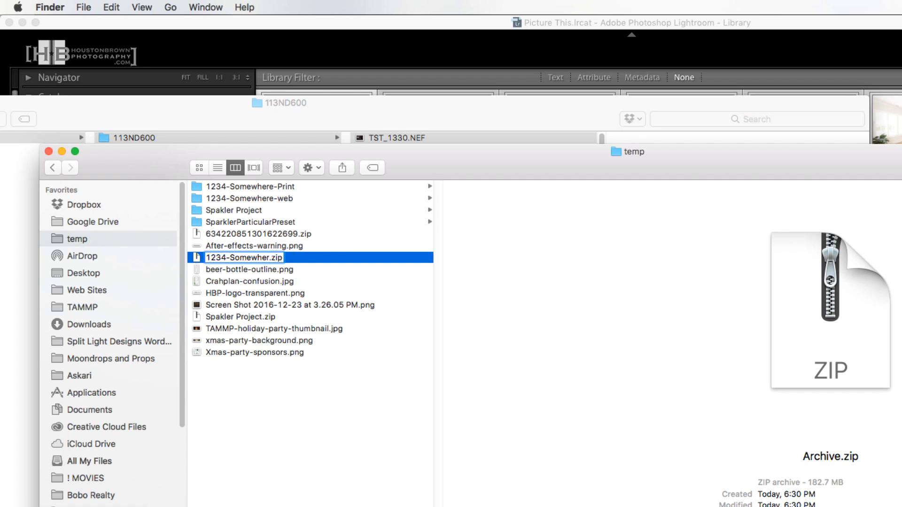
text(e)
key(Return)
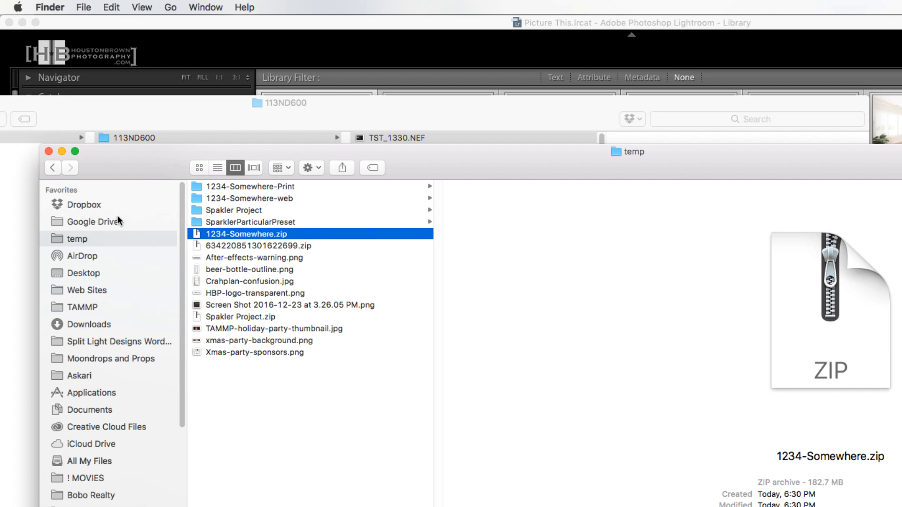
Step: Move the uncompressed 1234-Somewhere-Print and 1234-Somewhere-web folders to the trash
click(243, 198)
shift+click(241, 186)
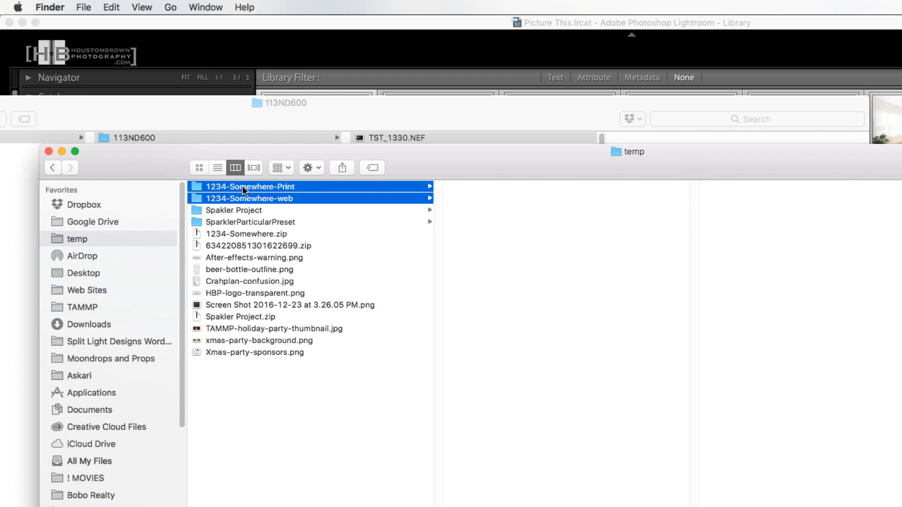
key(super+BackSpace)
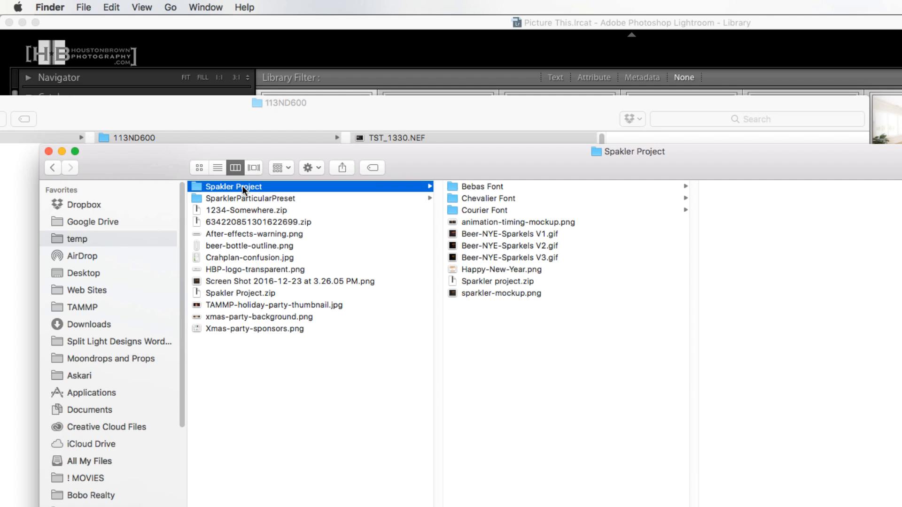
Step: Switch back to Lightroom, check the Test Print preset's settings for the selected photos, and close the export without running it
key(super+Tab)
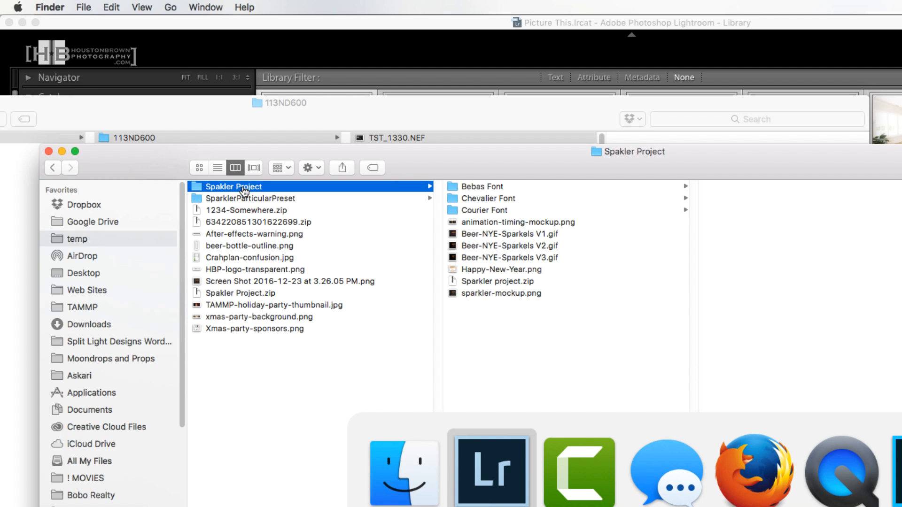
key(super+Tab)
key(super+Tab)
key(super+Tab)
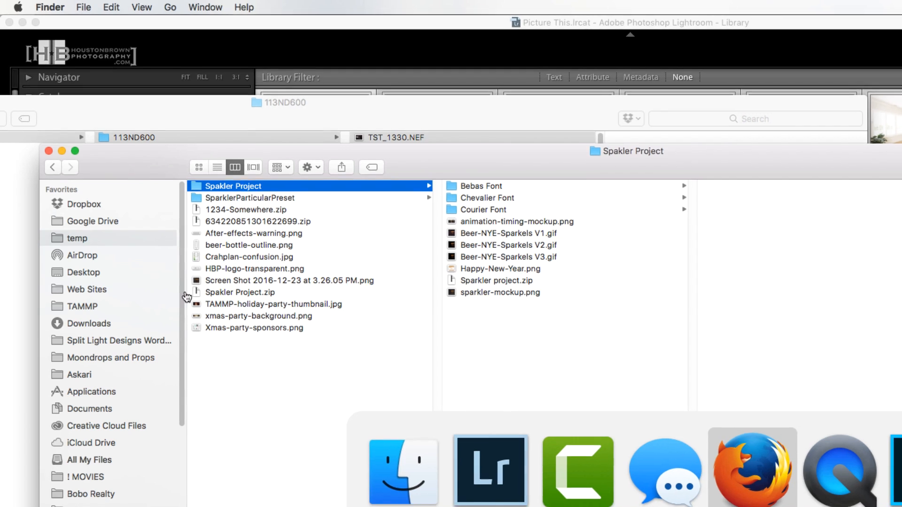
key(super+shift+Tab)
key(super+shift+Tab)
key(super+shift+Tab)
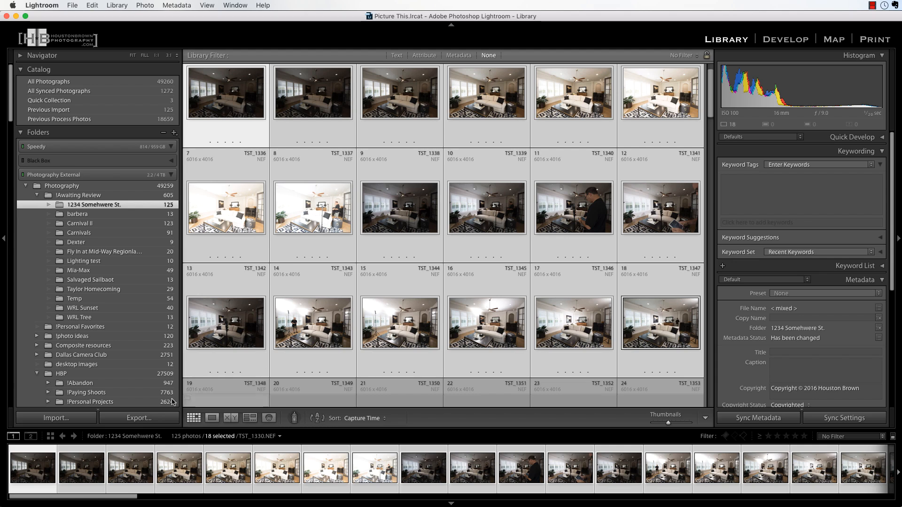
click(157, 419)
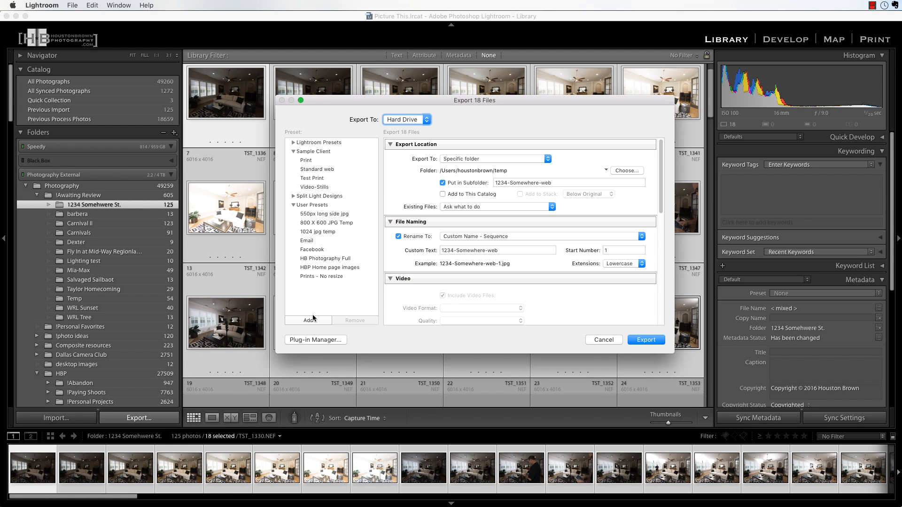
click(310, 178)
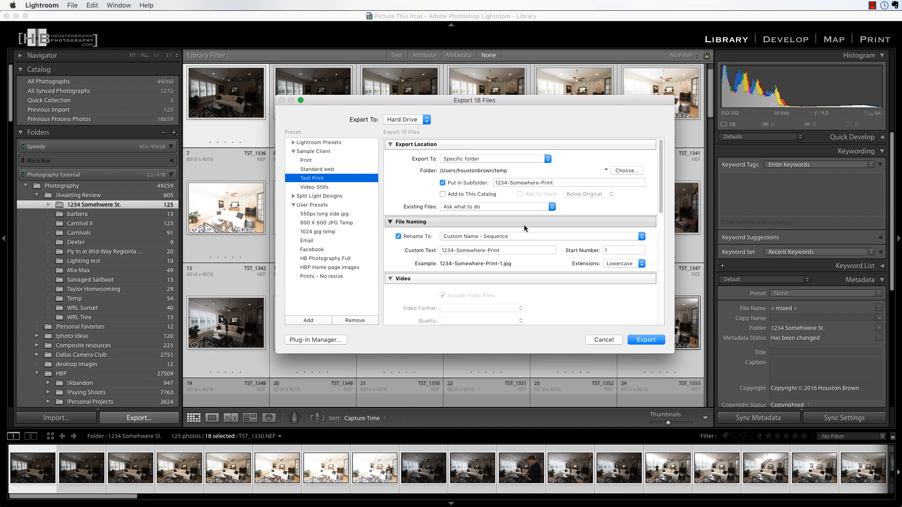
click(604, 340)
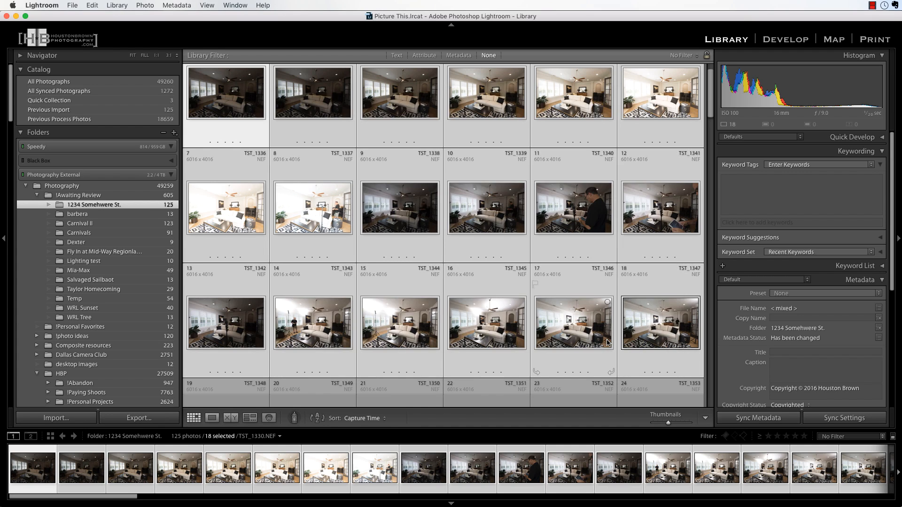